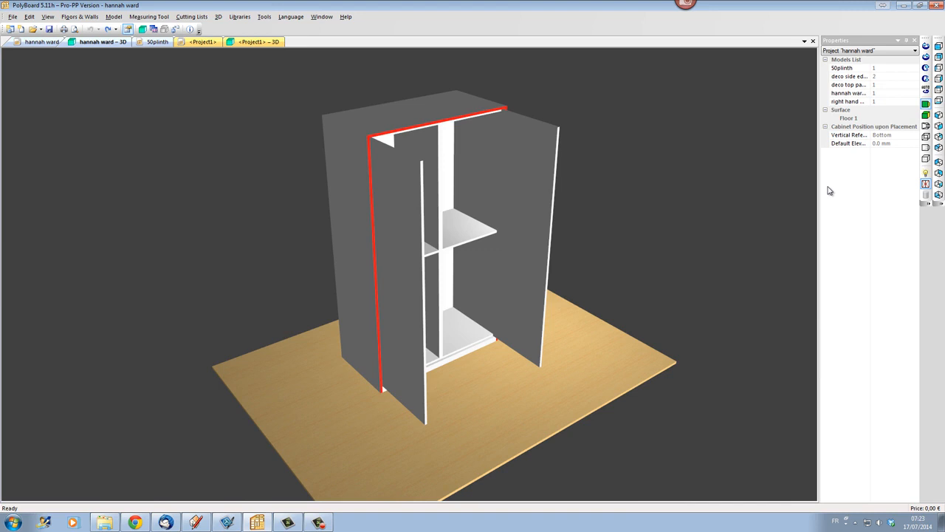
Step: Show the 3D wardrobe as a see-through line drawing and examine how the plinth sits under the cabinets
{"action": "left_click", "coordinate": [926, 150]}
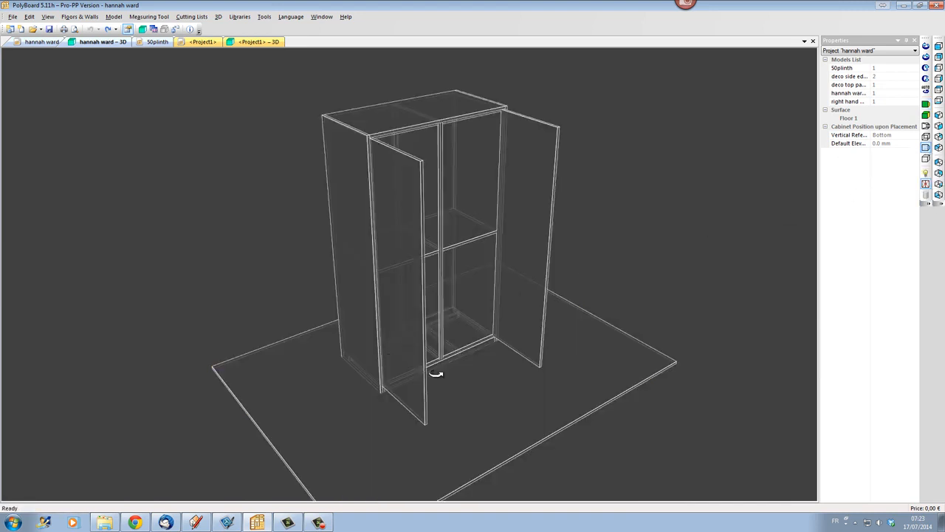
{"action": "scroll", "coordinate": [438, 378], "scroll_direction": "up", "scroll_amount": 5}
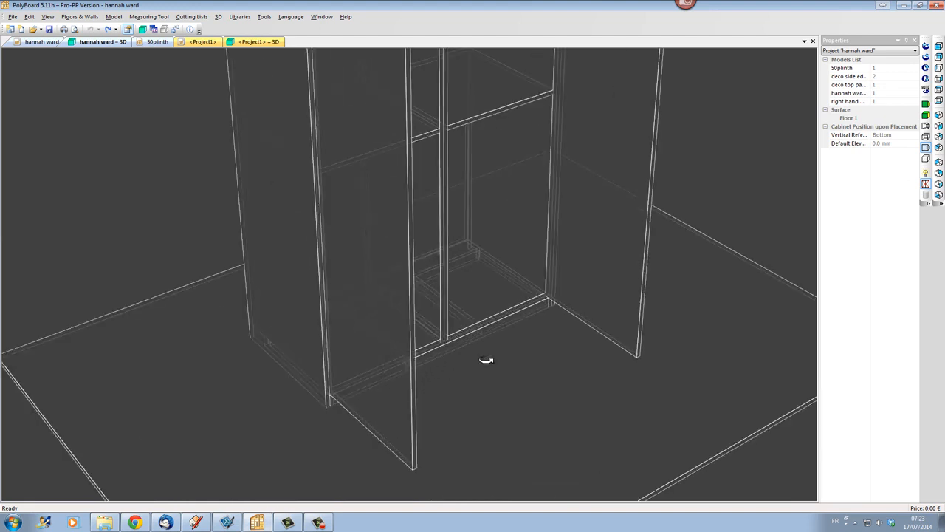
{"action": "left_click_drag", "start_coordinate": [458, 375], "coordinate": [376, 338]}
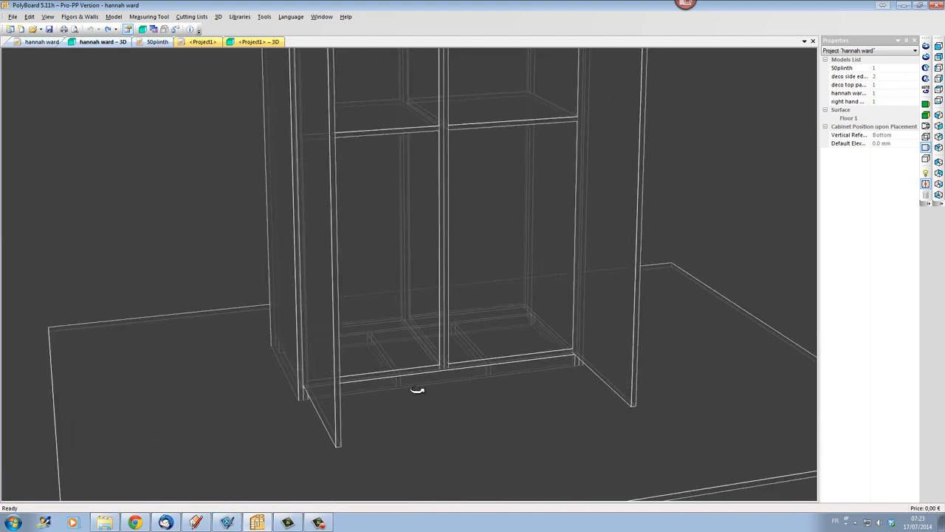
{"action": "left_click_drag", "start_coordinate": [408, 386], "coordinate": [469, 333]}
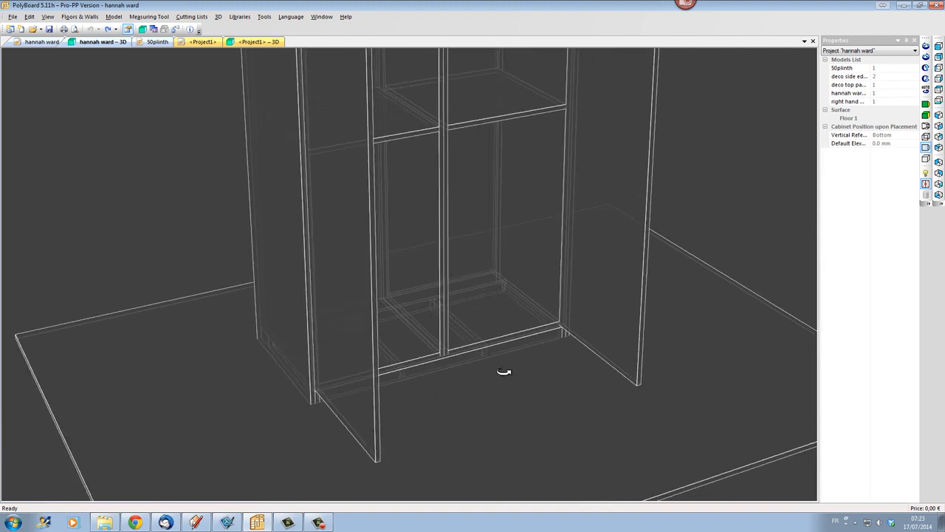
{"action": "scroll", "coordinate": [509, 367], "scroll_direction": "down", "scroll_amount": 5}
{"action": "left_click_drag", "start_coordinate": [512, 395], "coordinate": [463, 392]}
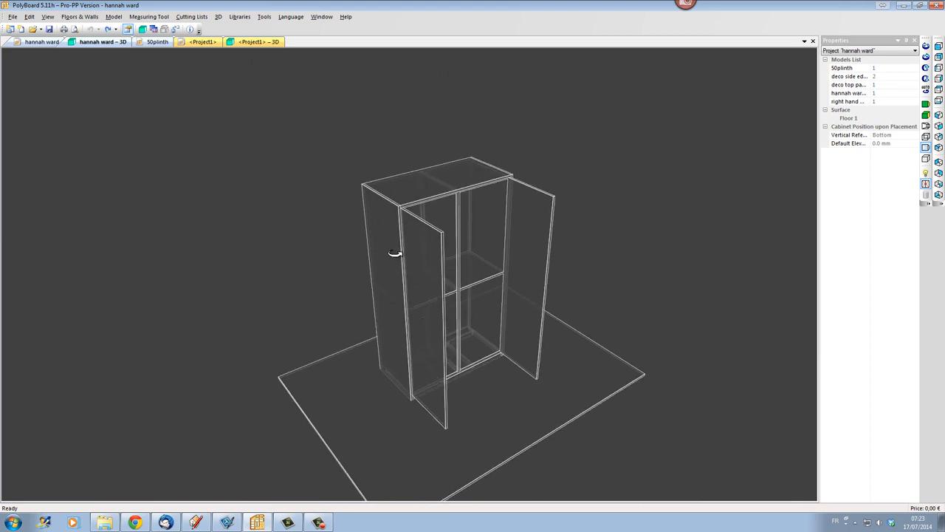
{"action": "scroll", "coordinate": [394, 260], "scroll_direction": "up", "scroll_amount": 5}
{"action": "scroll", "coordinate": [599, 384], "scroll_direction": "down", "scroll_amount": 5}
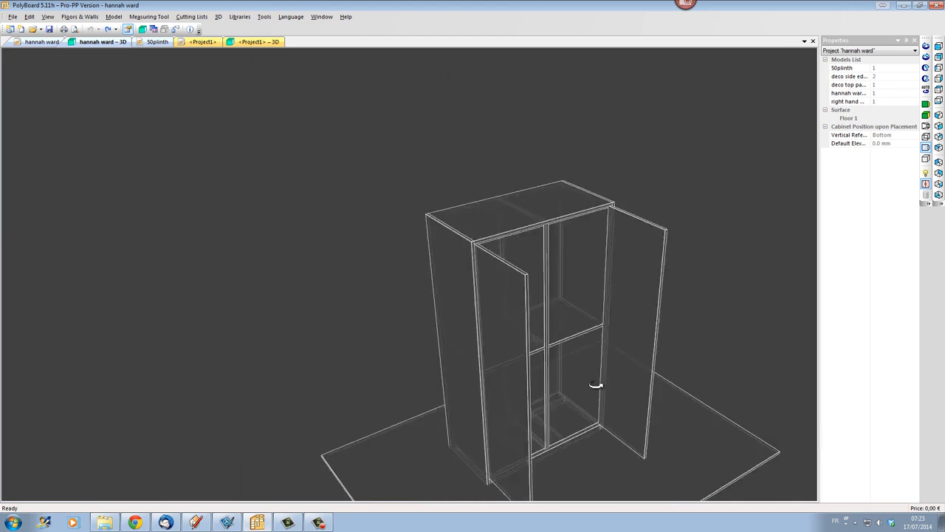
{"action": "left_click_drag", "start_coordinate": [597, 390], "coordinate": [458, 367]}
{"action": "scroll", "coordinate": [457, 362], "scroll_direction": "up", "scroll_amount": 5}
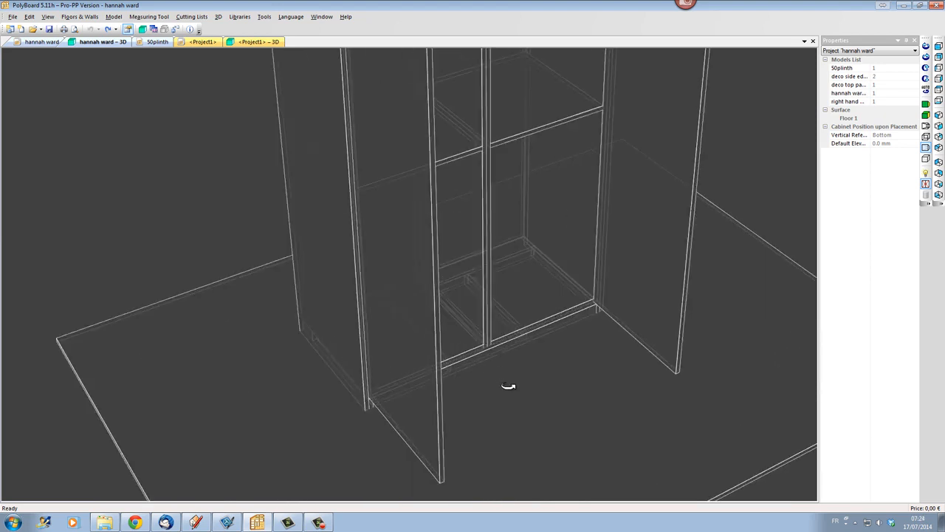
{"action": "scroll", "coordinate": [508, 386], "scroll_direction": "down", "scroll_amount": 3}
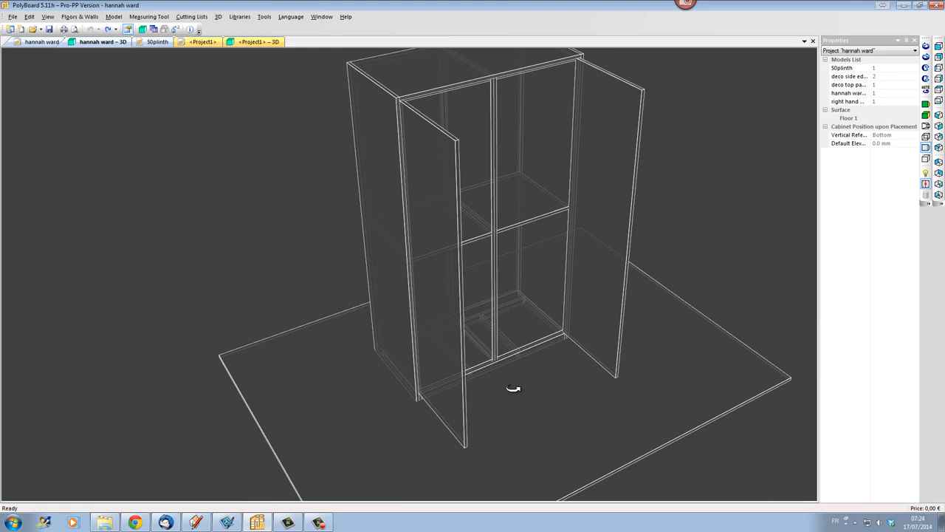
{"action": "left_click_drag", "start_coordinate": [510, 390], "coordinate": [485, 375]}
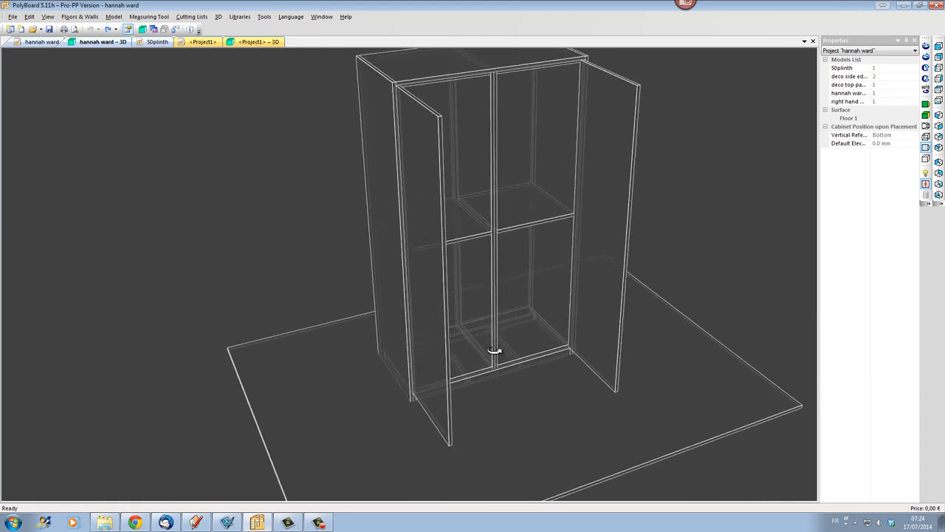
Step: In the wardrobe project drawing, place another 50plinth beside the wardrobe at X 370 mm and Y -1100 mm
{"action": "left_click", "coordinate": [35, 42]}
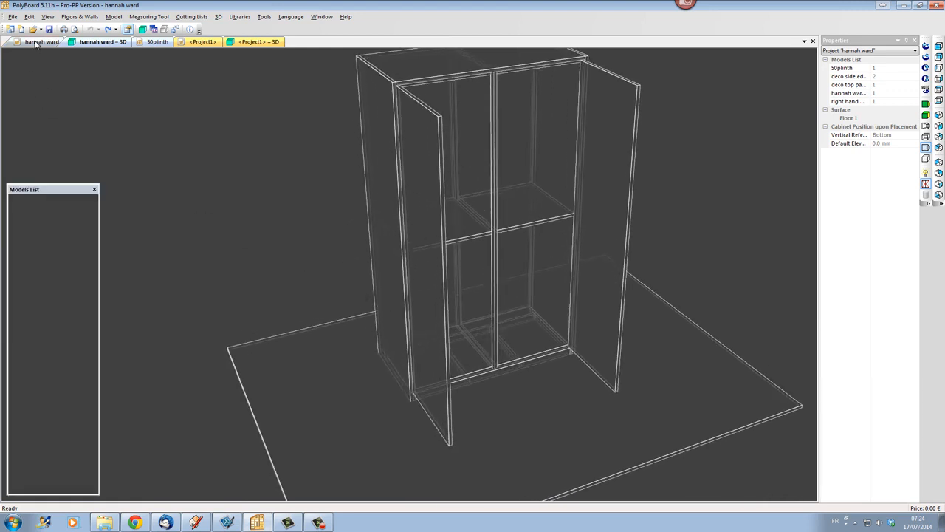
{"action": "scroll", "coordinate": [435, 378], "scroll_direction": "up", "scroll_amount": 3}
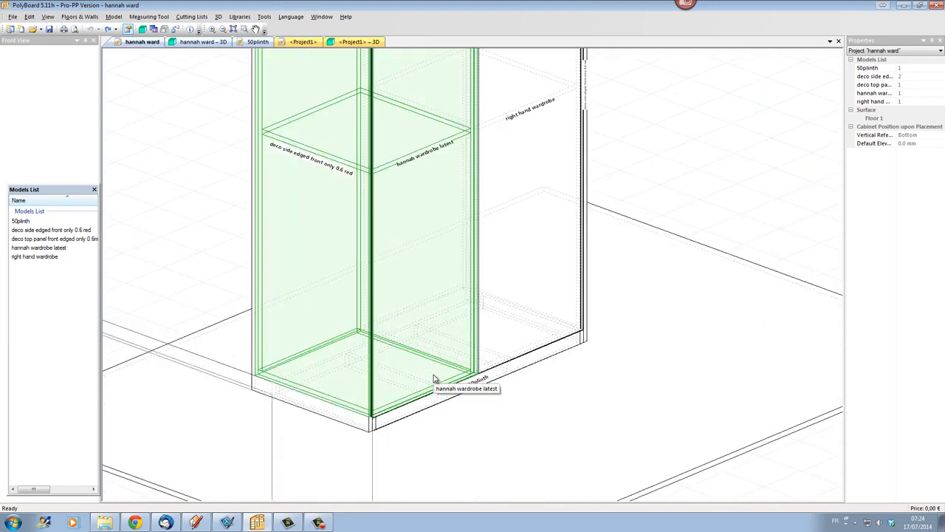
{"action": "scroll", "coordinate": [680, 461], "scroll_direction": "down", "scroll_amount": 5}
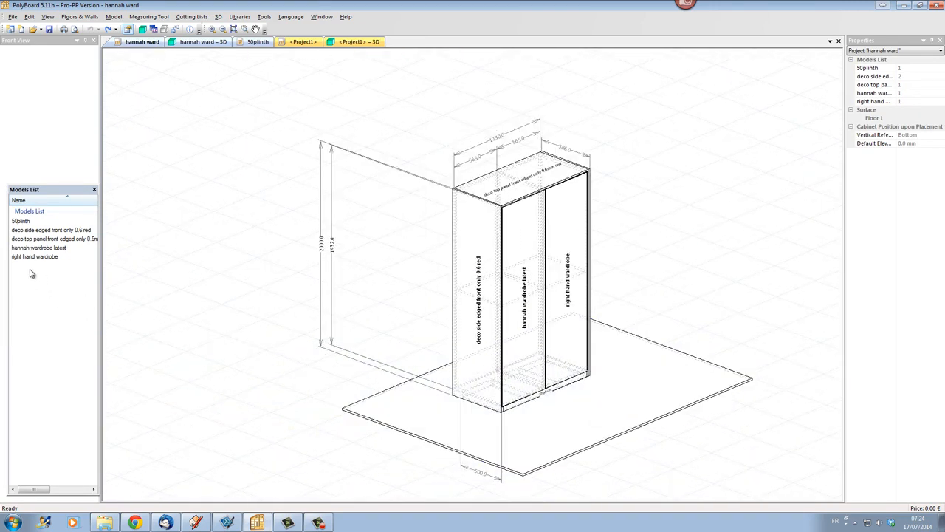
{"action": "left_click", "coordinate": [20, 221]}
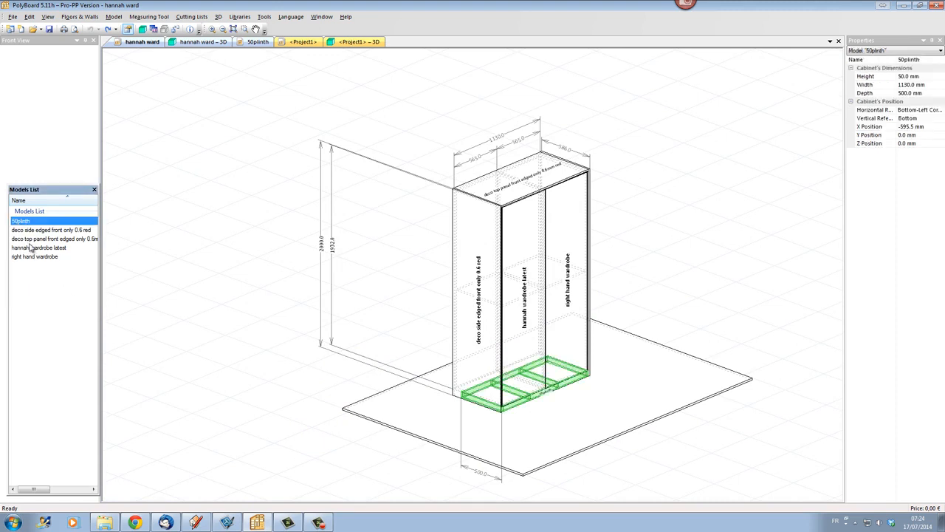
{"action": "left_click_drag", "start_coordinate": [24, 223], "coordinate": [683, 405]}
{"action": "middle_click_drag", "start_coordinate": [738, 421], "coordinate": [603, 382]}
{"action": "scroll", "coordinate": [570, 390], "scroll_direction": "up", "scroll_amount": 1}
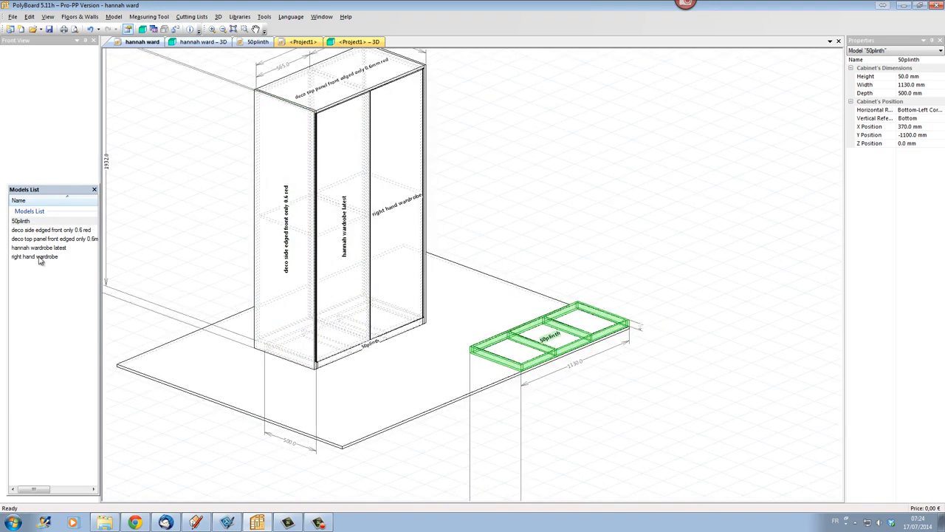
Step: Place a copy of the left-hand wardrobe model on the new plinth, flush with its front-left corner at 50 mm elevation
{"action": "left_click_drag", "start_coordinate": [45, 248], "coordinate": [524, 365]}
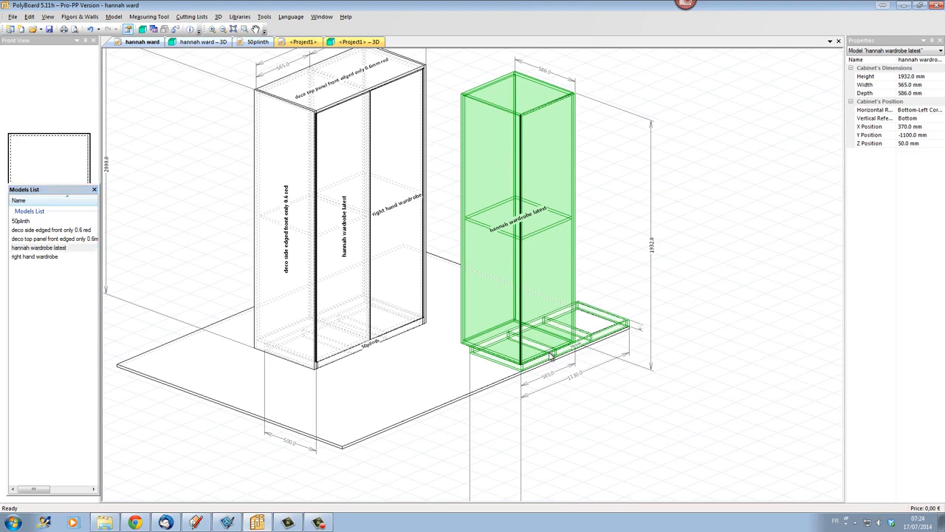
{"action": "left_click", "coordinate": [547, 391]}
{"action": "scroll", "coordinate": [550, 392], "scroll_direction": "up", "scroll_amount": 4}
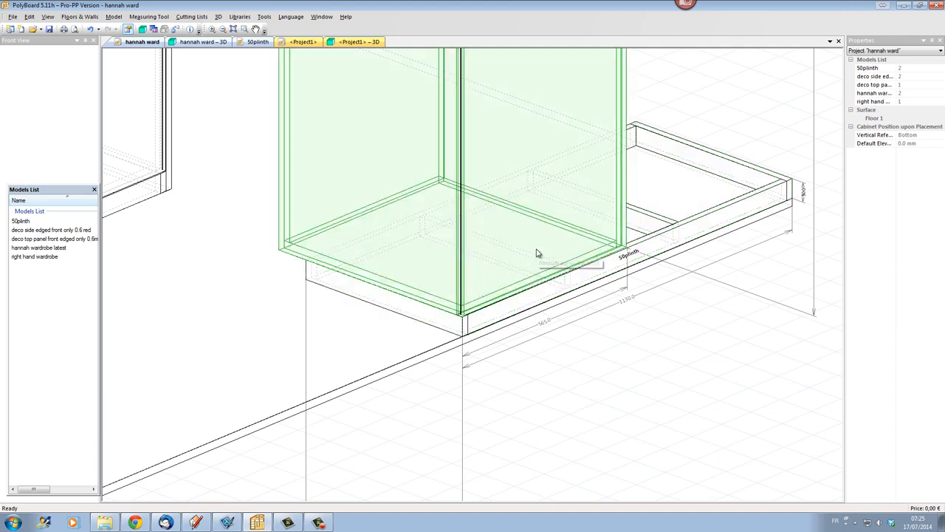
Step: Close the wardrobe project and Project1 without saving their changes
{"action": "left_click", "coordinate": [838, 42]}
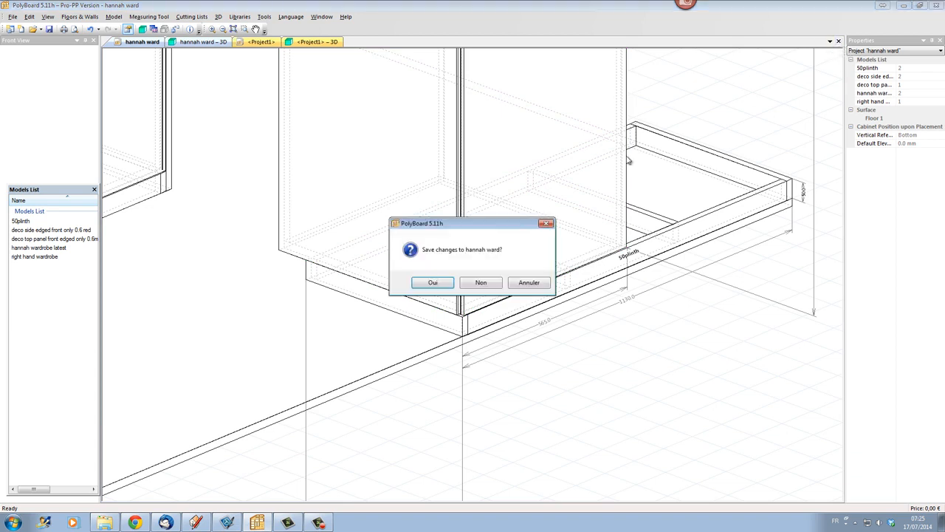
{"action": "left_click", "coordinate": [481, 284]}
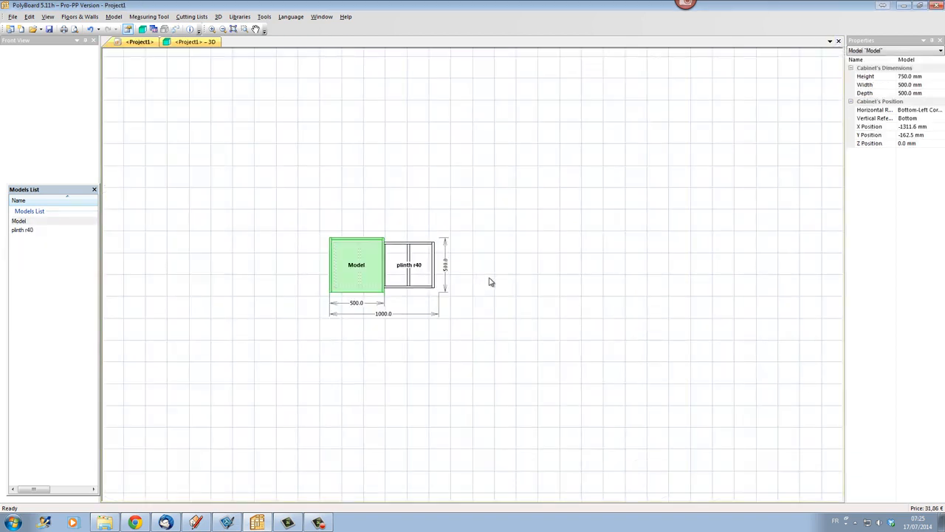
{"action": "left_click", "coordinate": [838, 42]}
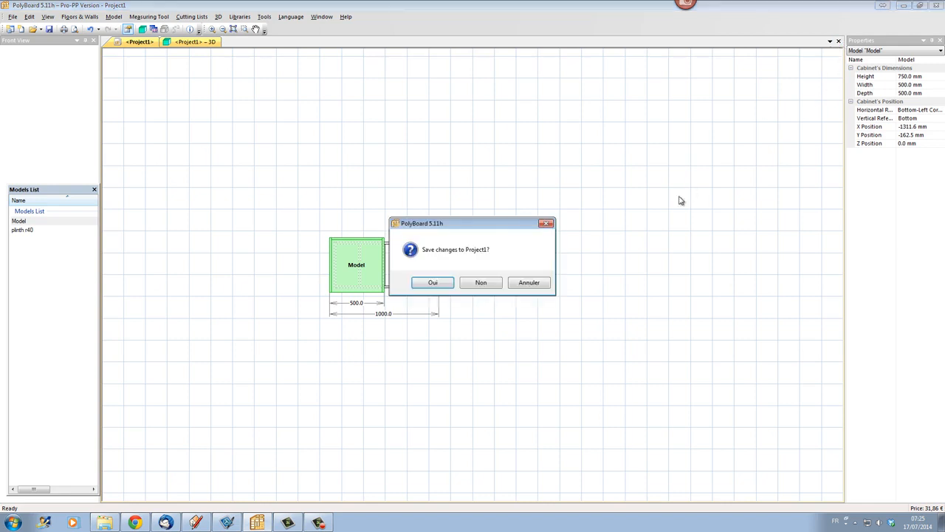
{"action": "left_click", "coordinate": [484, 284]}
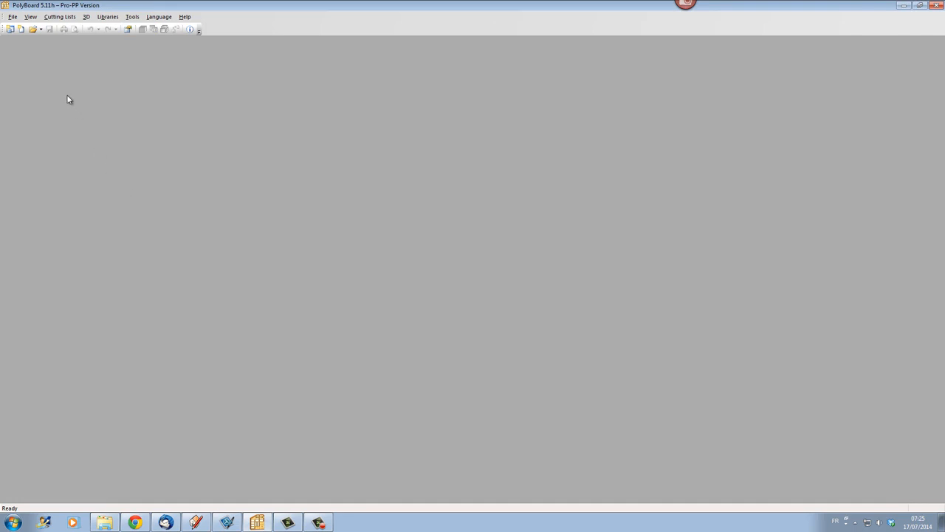
Step: Create a new project and add a new default model to its models list
{"action": "left_click", "coordinate": [9, 29]}
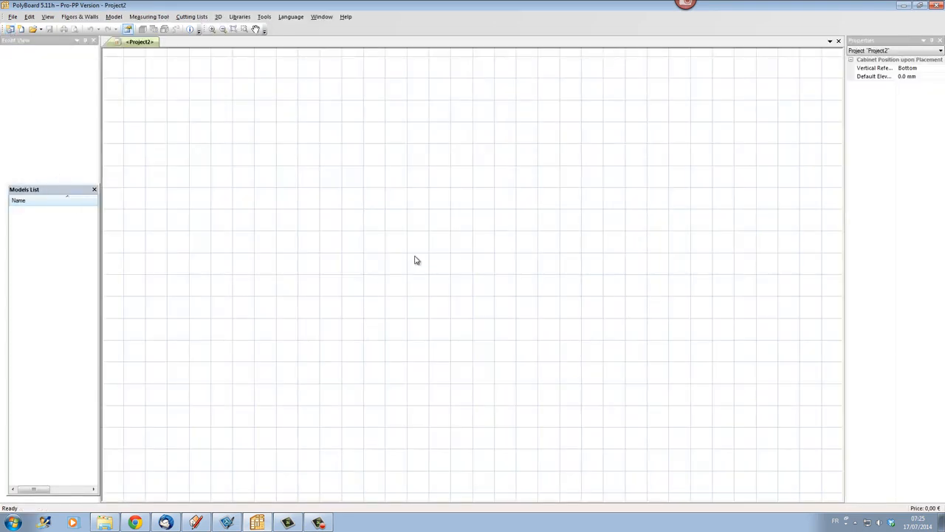
{"action": "right_click", "coordinate": [53, 241]}
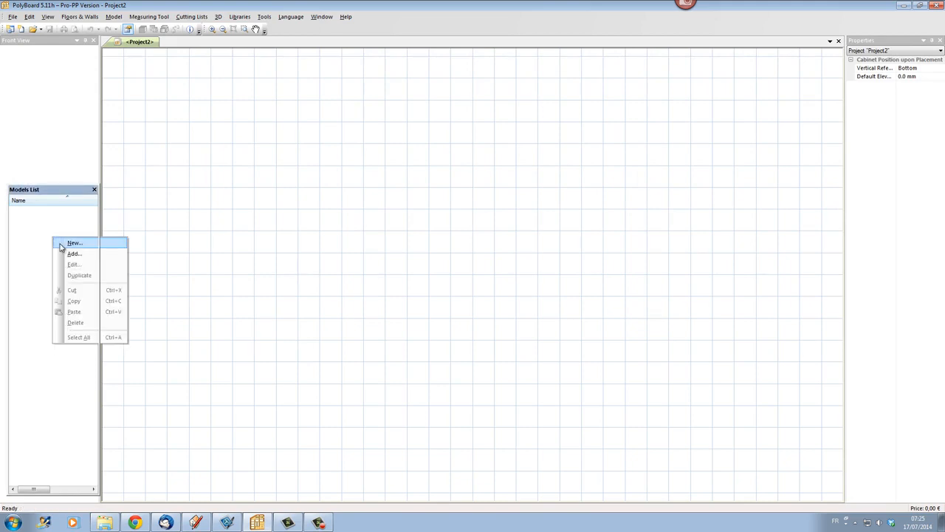
{"action": "left_click", "coordinate": [61, 243]}
{"action": "left_click", "coordinate": [229, 449]}
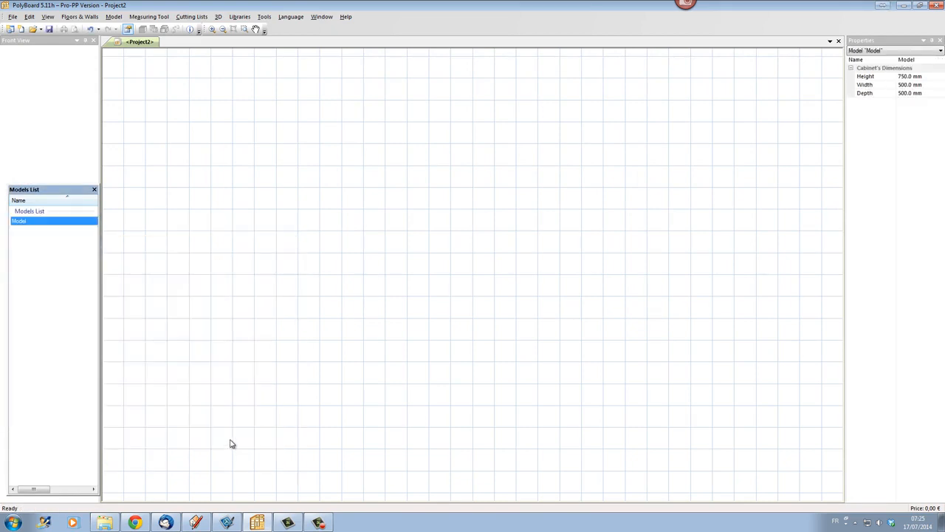
Step: Open the new model for editing and remove its top, bottom, back, left side and right side panels
{"action": "double_click", "coordinate": [63, 222]}
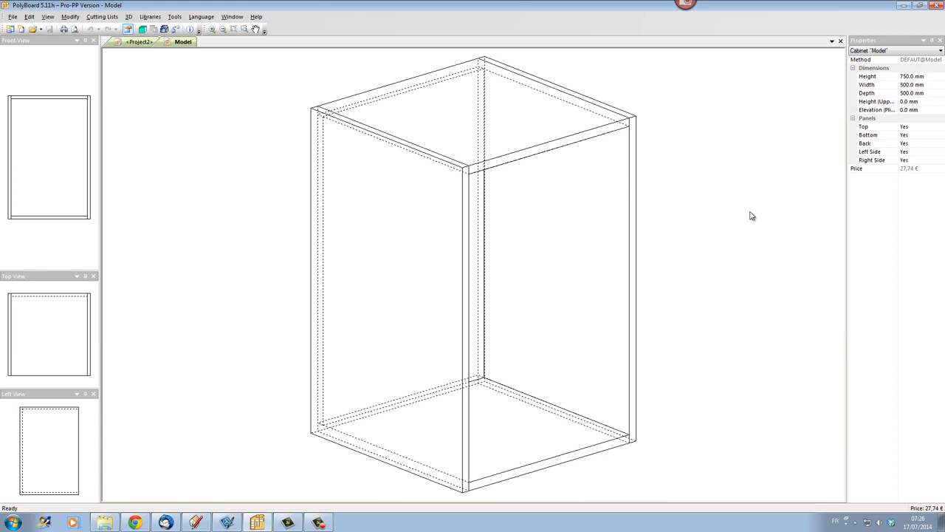
{"action": "left_click", "coordinate": [915, 127]}
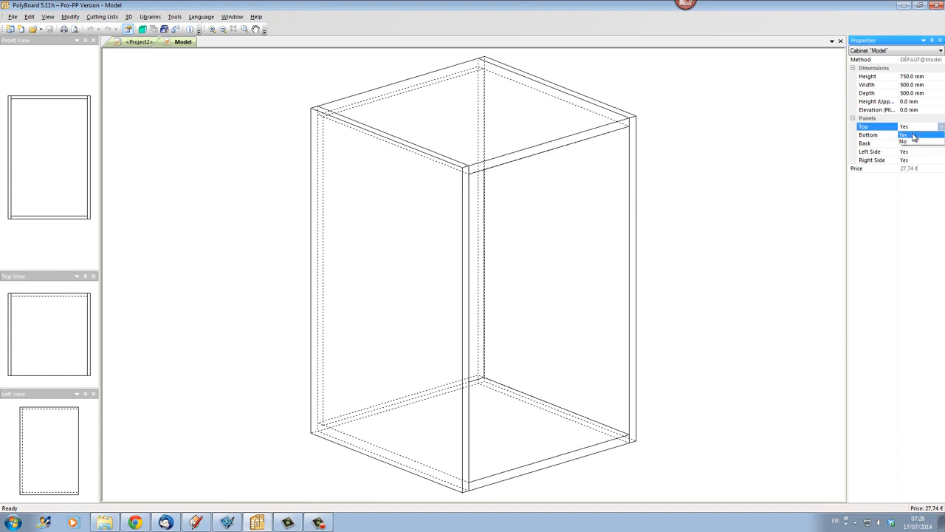
{"action": "left_click", "coordinate": [913, 142]}
{"action": "left_click", "coordinate": [914, 139]}
{"action": "left_click", "coordinate": [914, 138]}
{"action": "left_click", "coordinate": [914, 150]}
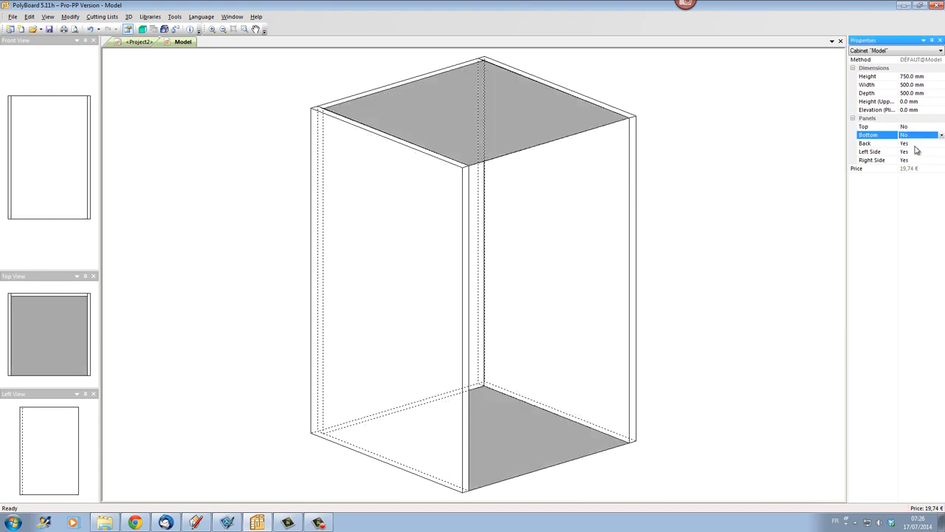
{"action": "left_click", "coordinate": [914, 143]}
{"action": "left_click", "coordinate": [914, 143]}
{"action": "left_click", "coordinate": [915, 159]}
{"action": "left_click", "coordinate": [915, 151]}
{"action": "left_click", "coordinate": [916, 152]}
{"action": "left_click", "coordinate": [917, 168]}
{"action": "left_click", "coordinate": [918, 160]}
{"action": "left_click", "coordinate": [918, 161]}
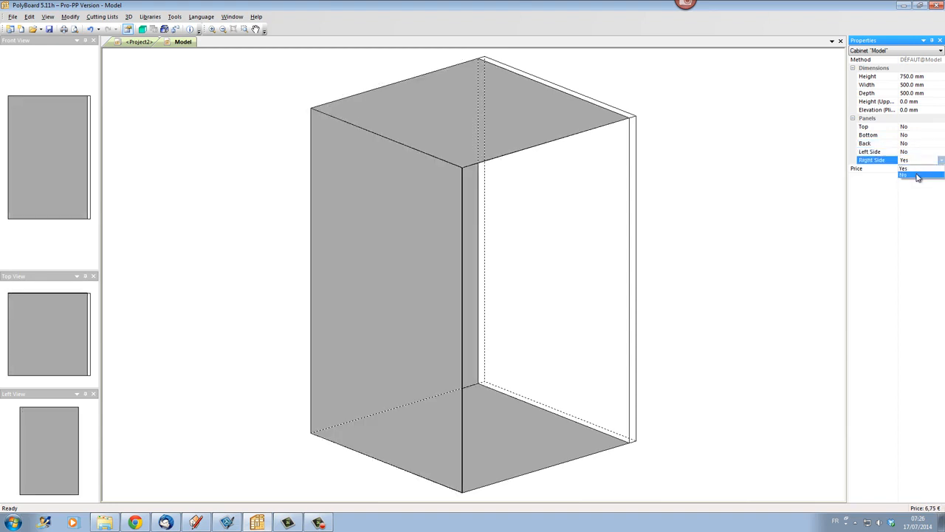
{"action": "left_click", "coordinate": [918, 176]}
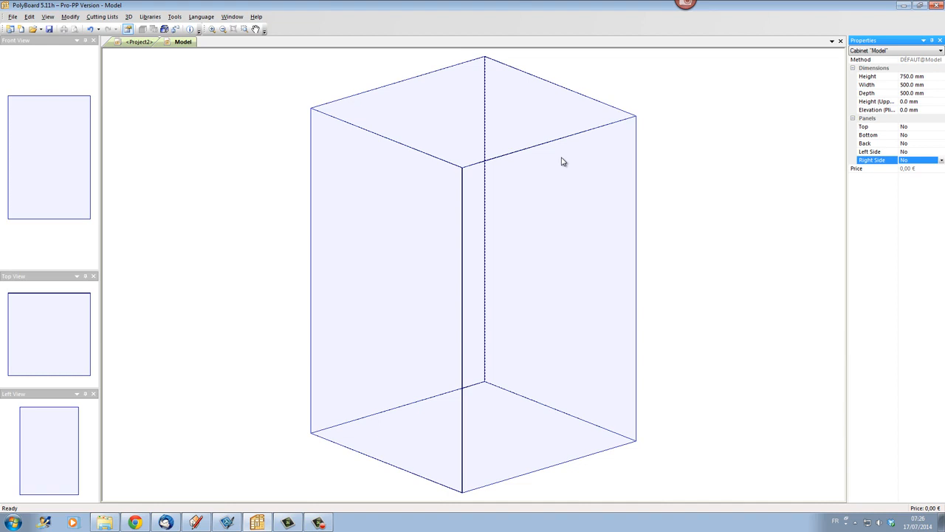
Step: Set the cabinet's height to 50 mm and its width to 1200 mm
{"action": "left_click", "coordinate": [932, 77]}
{"action": "type", "text": "50"}
{"action": "key", "text": "Return"}
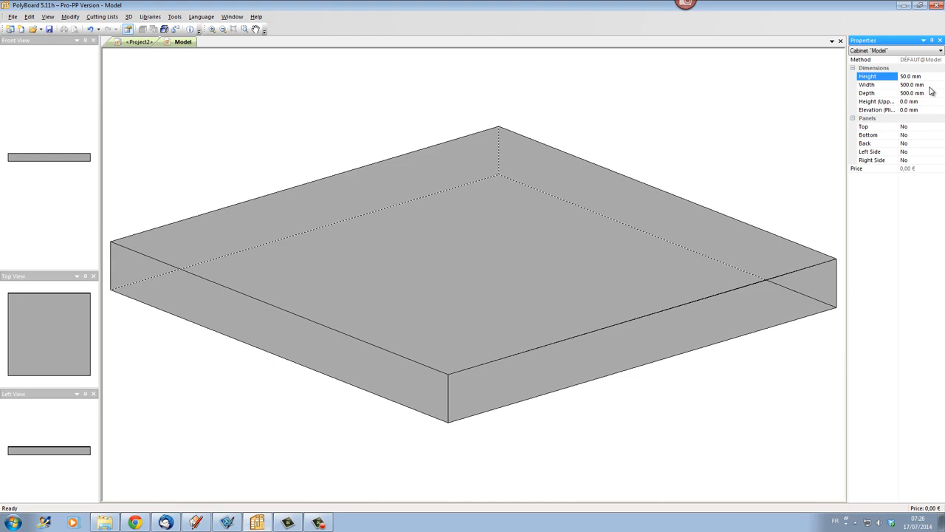
{"action": "left_click", "coordinate": [900, 85]}
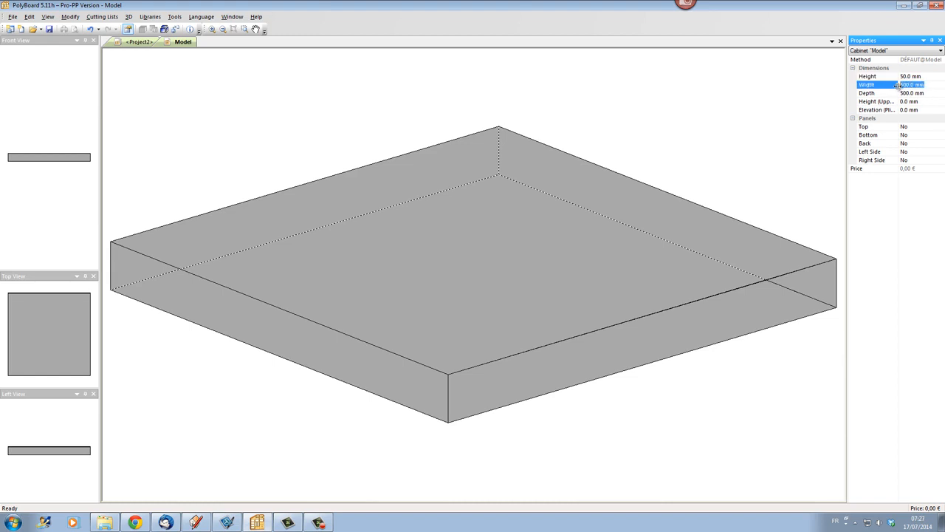
{"action": "type", "text": "1200"}
{"action": "key", "text": "Return"}
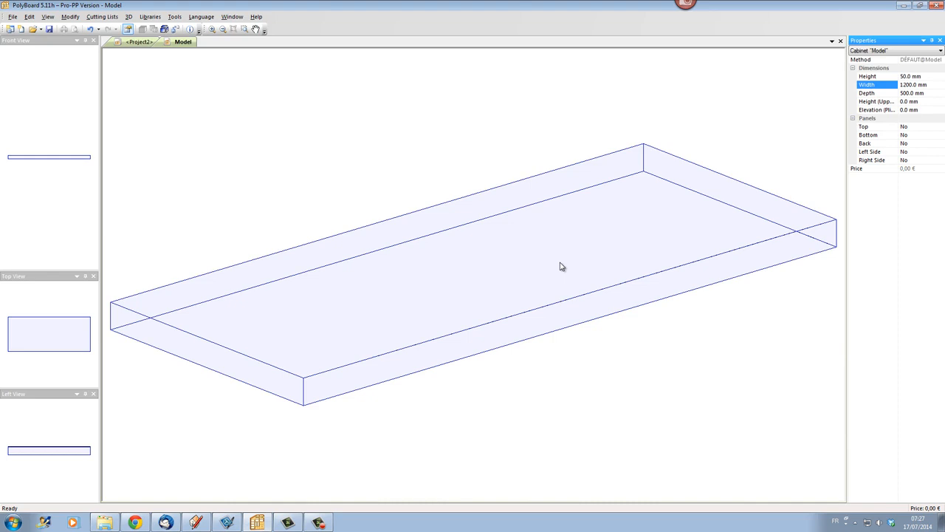
Step: Add one Vertical Division upright across the empty cabinet, positioned 40 mm from the left
{"action": "right_click", "coordinate": [461, 272]}
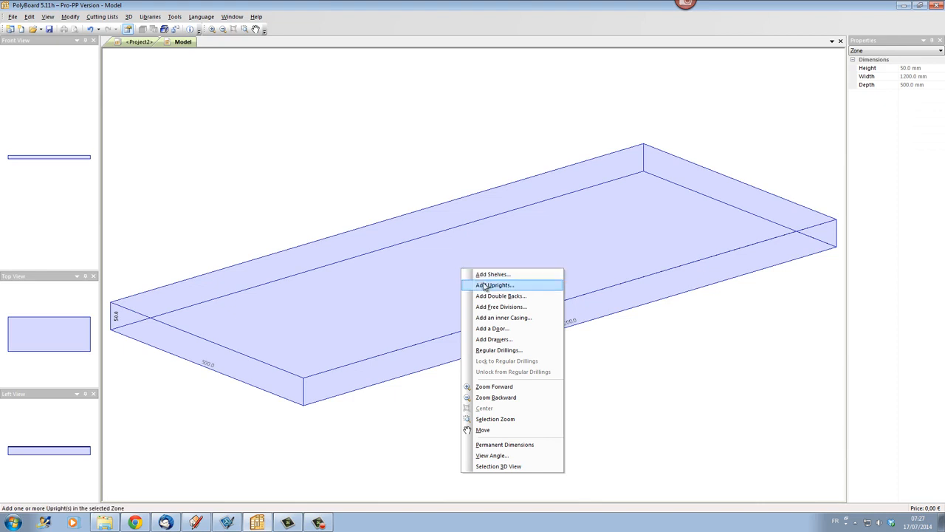
{"action": "left_click", "coordinate": [486, 286]}
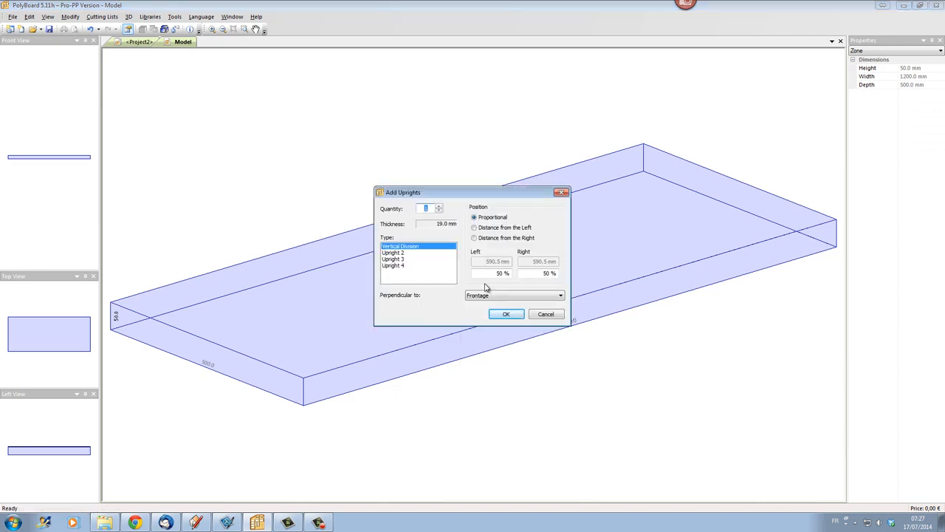
{"action": "left_click", "coordinate": [475, 229]}
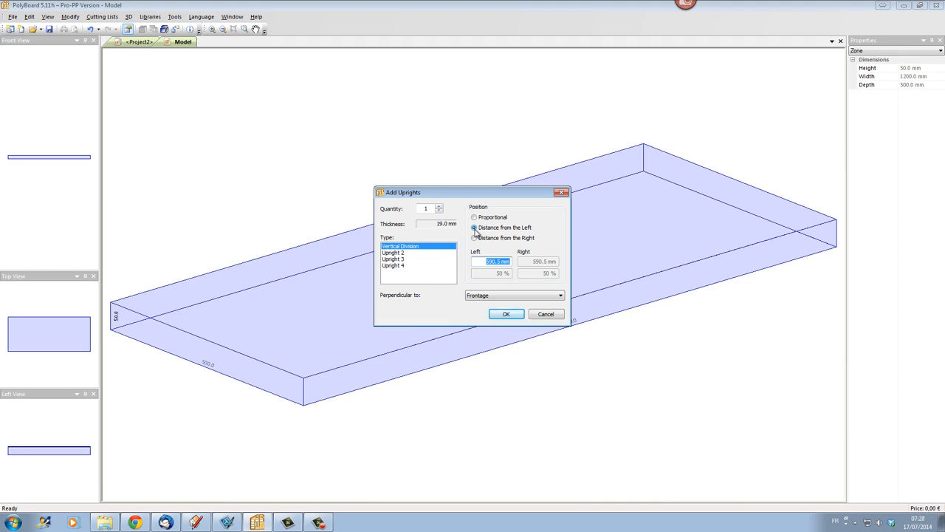
{"action": "type", "text": "40"}
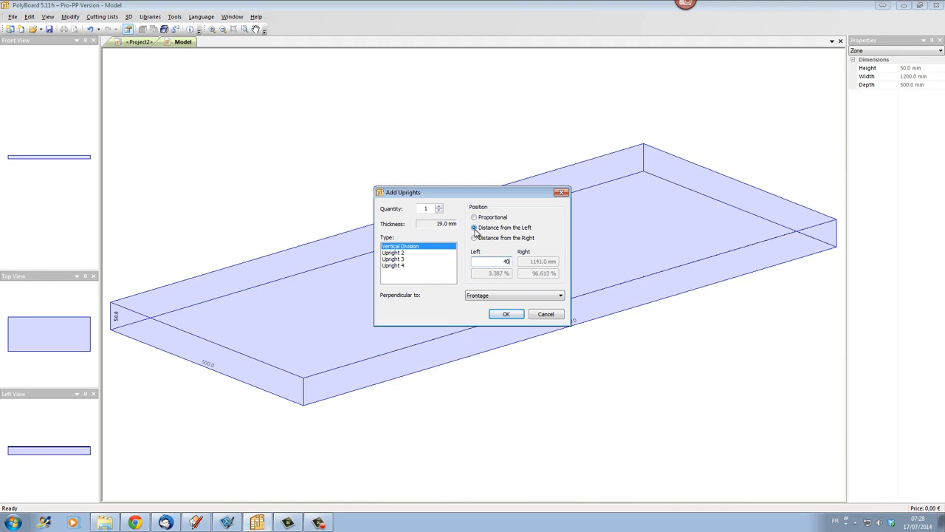
{"action": "left_click", "coordinate": [506, 314]}
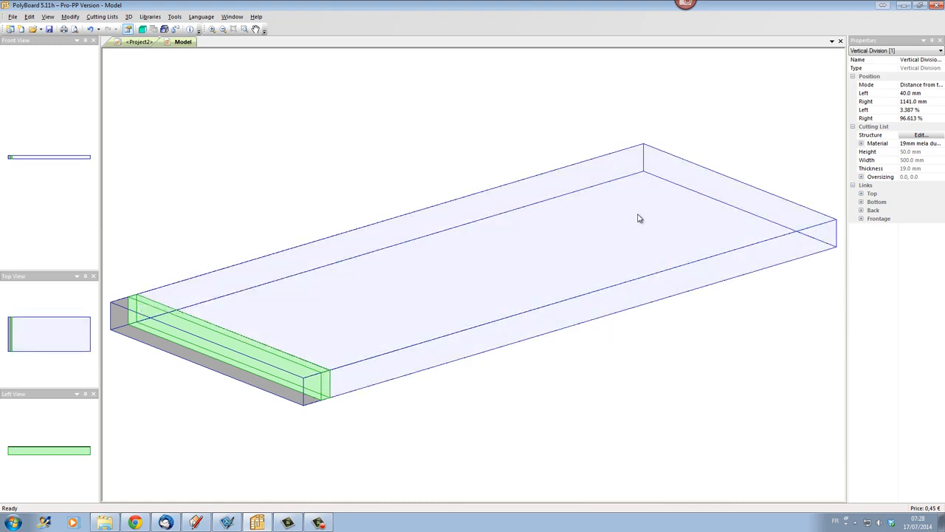
Step: Add a second Vertical Division upright in the remaining large zone, positioned 40 mm from the right
{"action": "left_click", "coordinate": [640, 218]}
{"action": "right_click", "coordinate": [639, 217]}
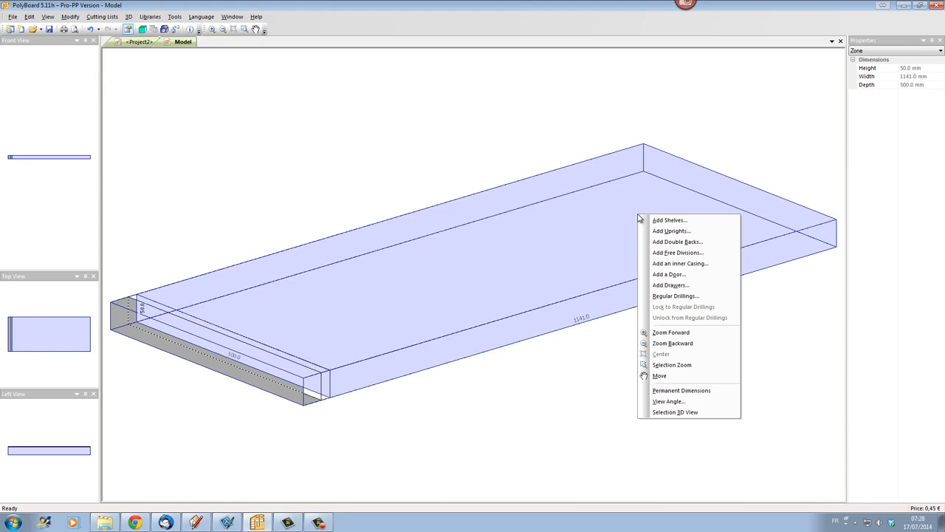
{"action": "left_click", "coordinate": [652, 229]}
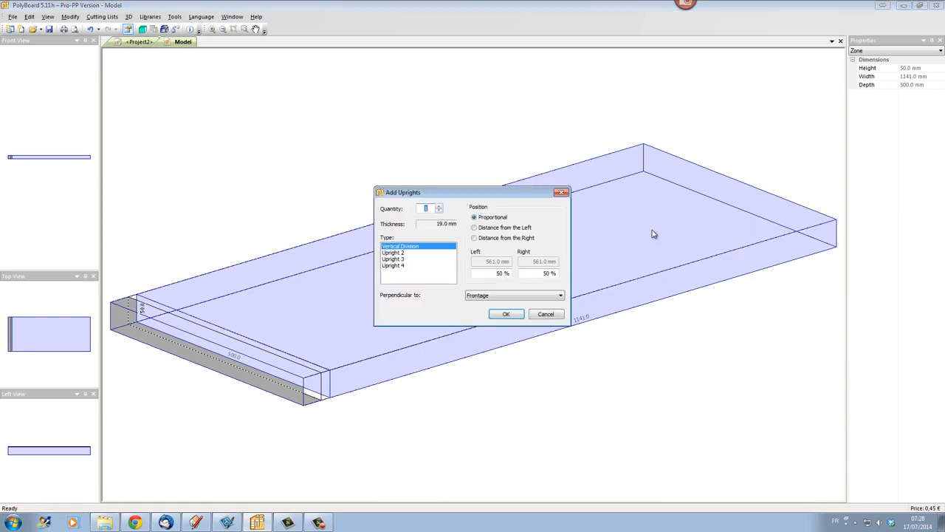
{"action": "left_click", "coordinate": [502, 239]}
{"action": "type", "text": "40"}
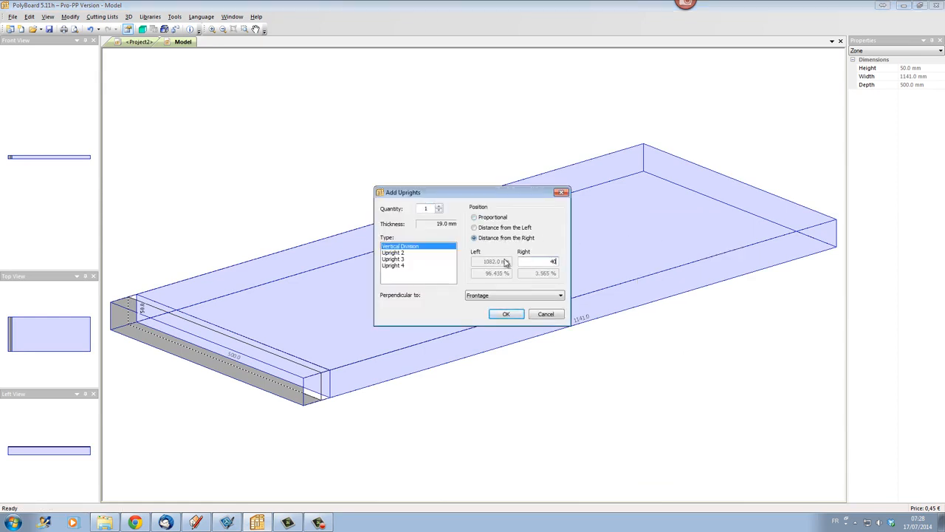
{"action": "left_click", "coordinate": [506, 314]}
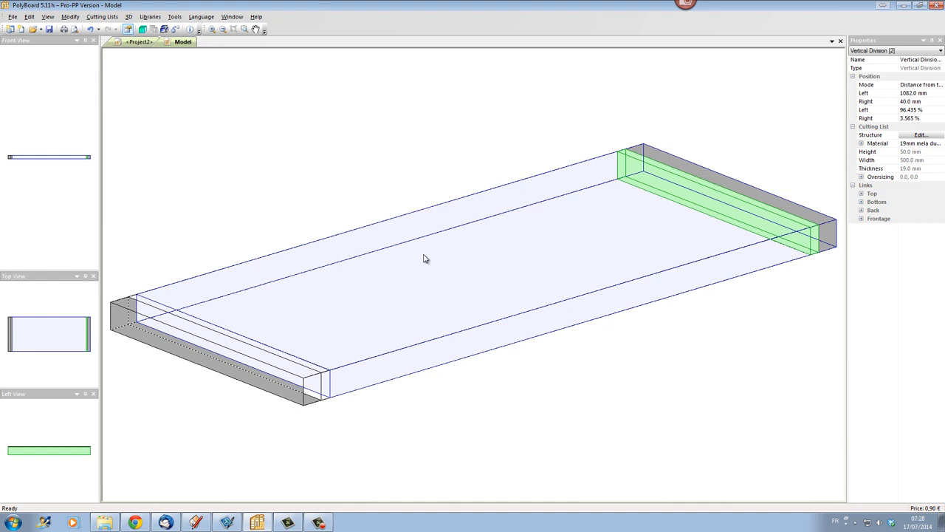
Step: Add a Double-Back 1 panel between the two uprights, positioned 40 mm from the back
{"action": "right_click", "coordinate": [426, 259]}
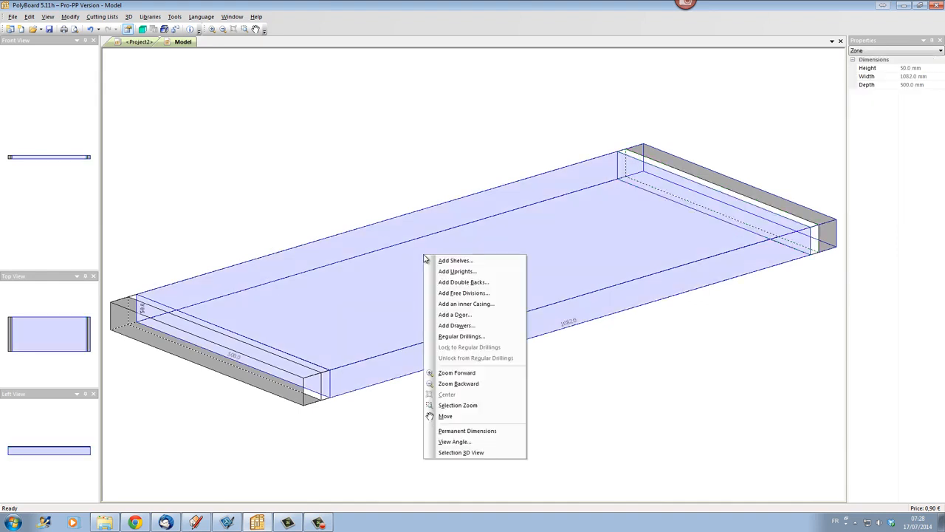
{"action": "left_click", "coordinate": [443, 282]}
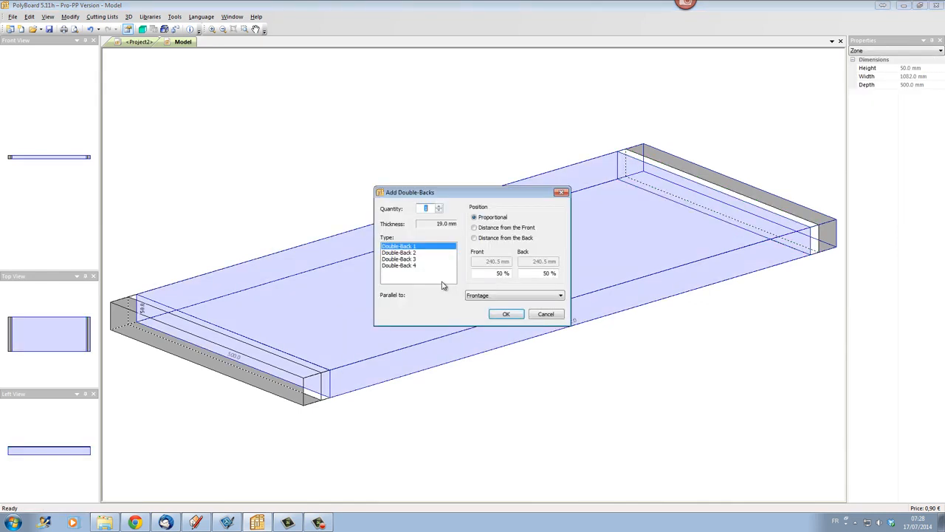
{"action": "left_click", "coordinate": [475, 238]}
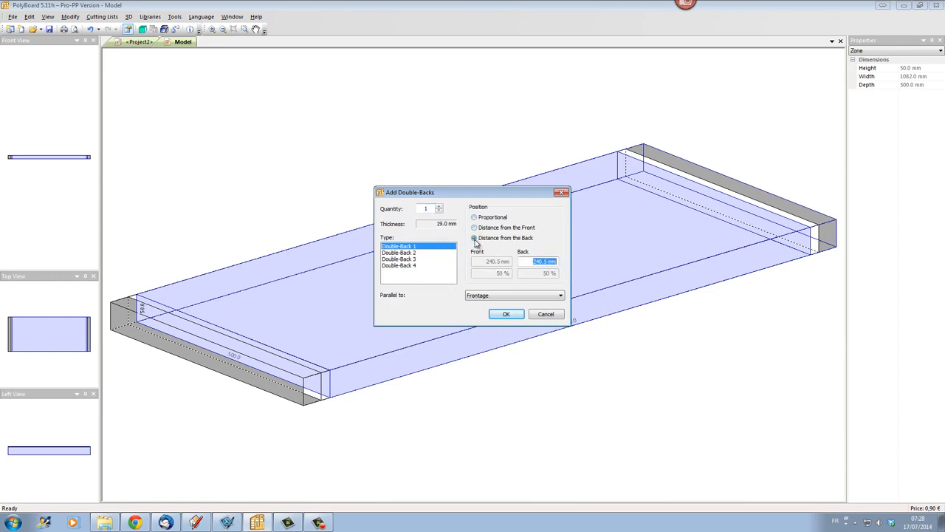
{"action": "type", "text": "40"}
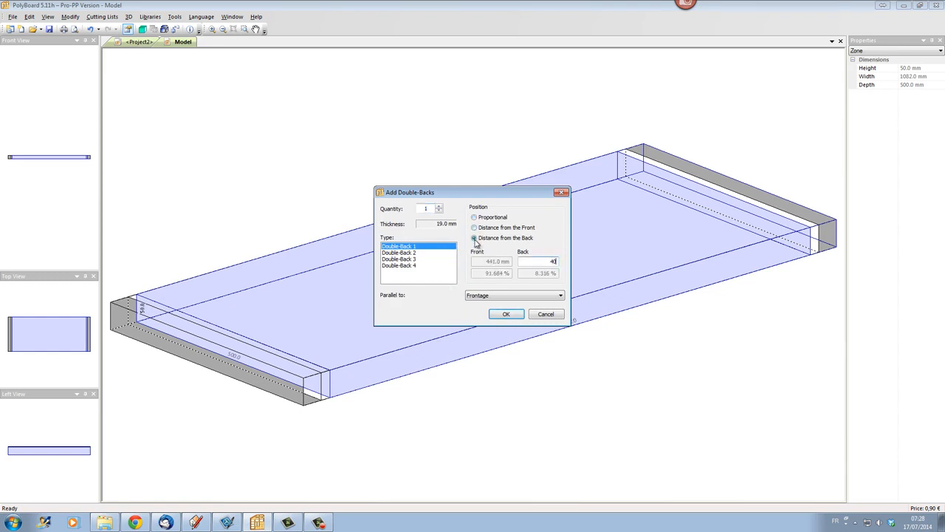
{"action": "left_click", "coordinate": [506, 314]}
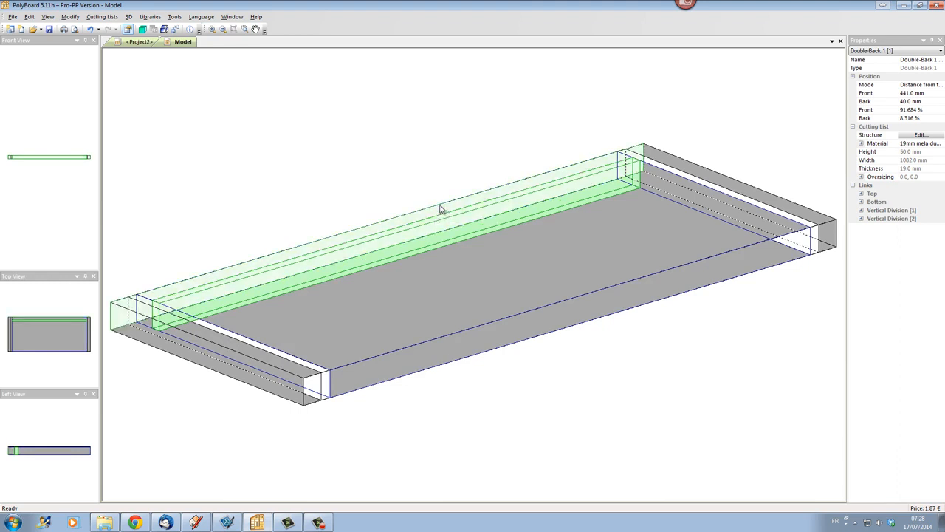
Step: Add another Double-Back 1 panel in the zone between the uprights, positioned 40 mm from the front
{"action": "left_click", "coordinate": [489, 266]}
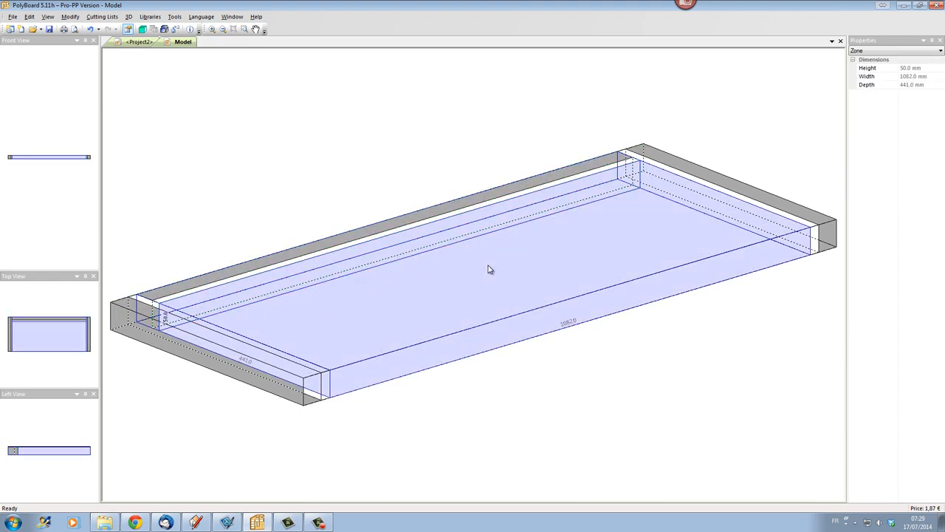
{"action": "right_click", "coordinate": [488, 266]}
{"action": "left_click", "coordinate": [509, 294]}
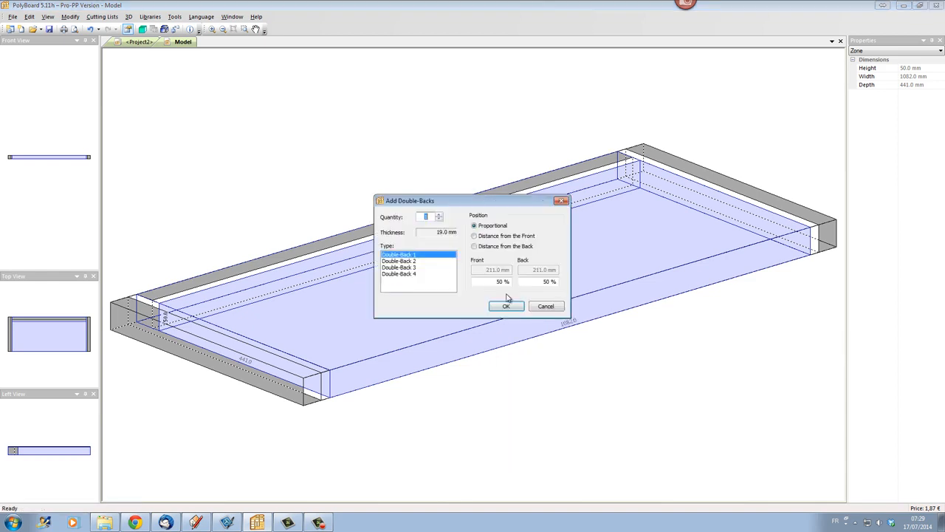
{"action": "left_click", "coordinate": [477, 235]}
{"action": "type", "text": "40"}
{"action": "left_click", "coordinate": [509, 306]}
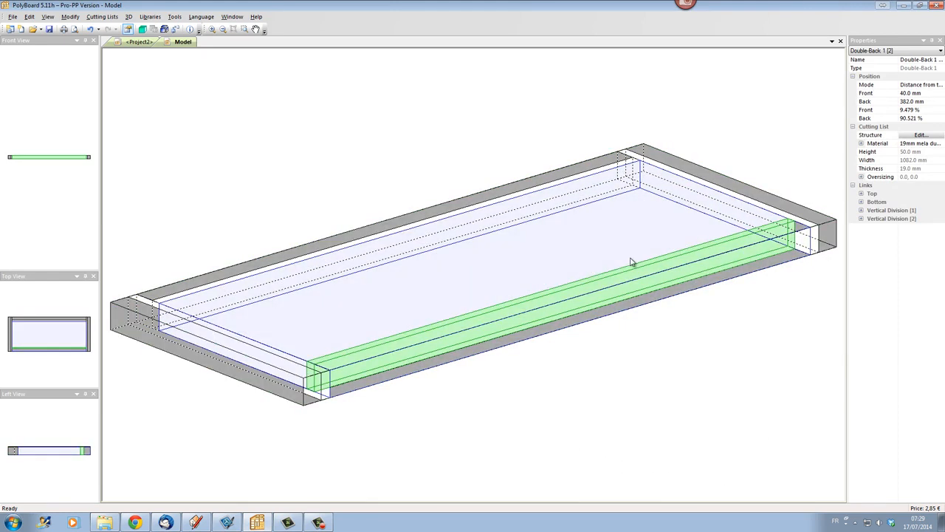
Step: Add four equidistant Vertical Division uprights in the zone between the front and back double-backs
{"action": "right_click", "coordinate": [556, 256]}
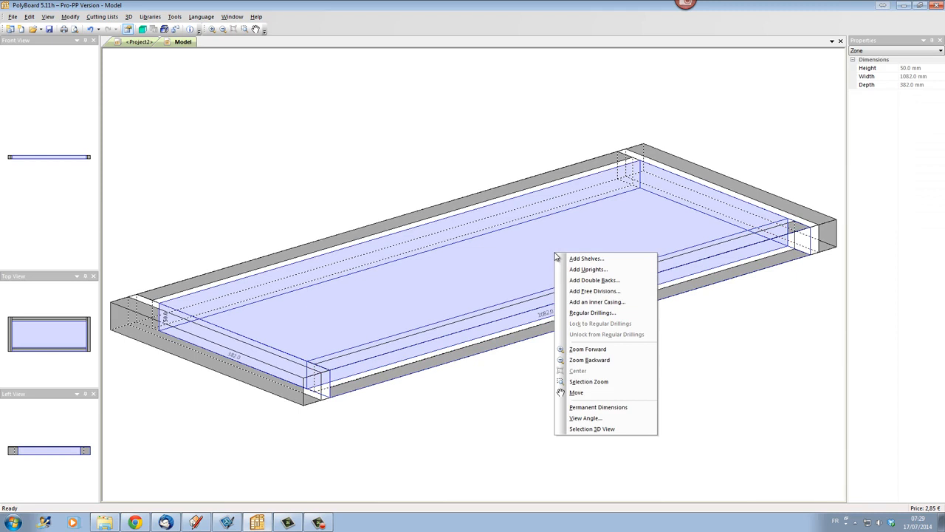
{"action": "left_click", "coordinate": [574, 270]}
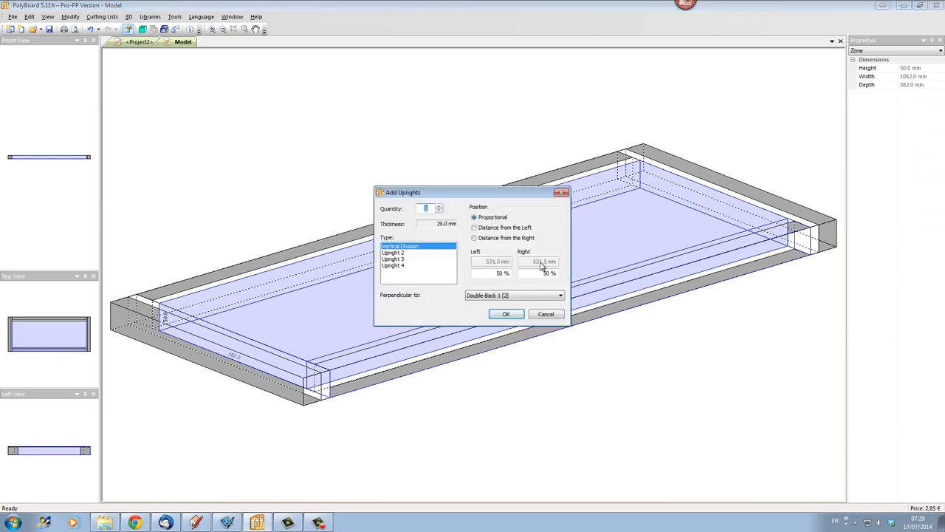
{"action": "left_click", "coordinate": [439, 207]}
{"action": "left_click", "coordinate": [439, 206]}
{"action": "left_click", "coordinate": [440, 207]}
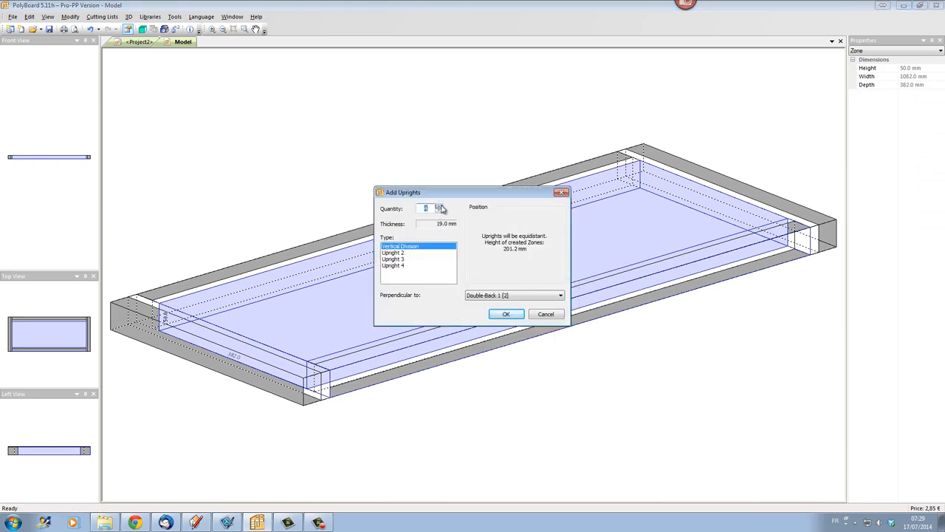
{"action": "left_click", "coordinate": [511, 315]}
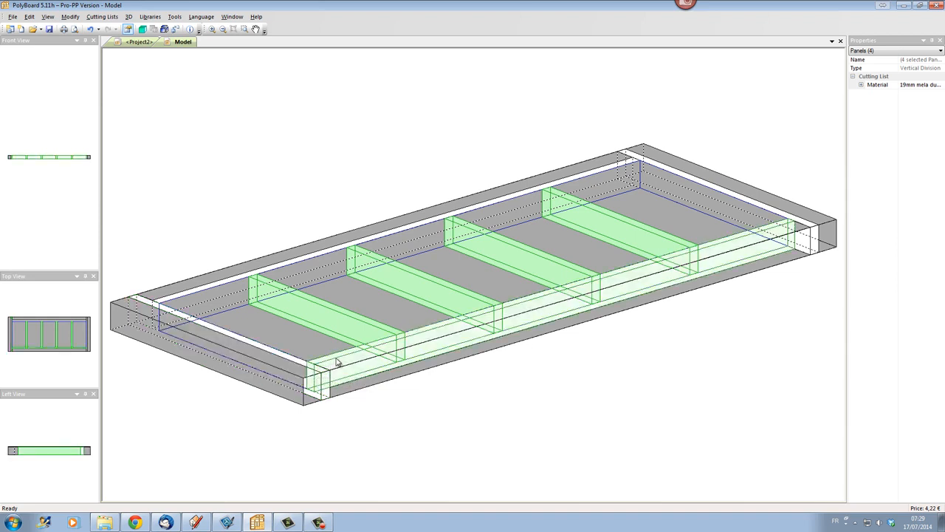
Step: Set the recess of the left end upright to 40 mm at both its back and frontage links
{"action": "left_click", "coordinate": [290, 360]}
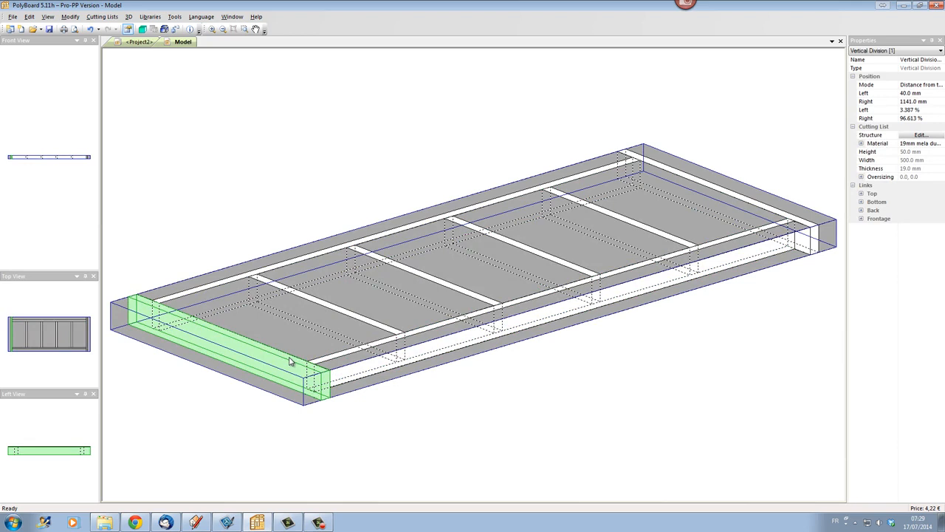
{"action": "left_click", "coordinate": [861, 210]}
{"action": "left_click", "coordinate": [929, 235]}
{"action": "type", "text": "40"}
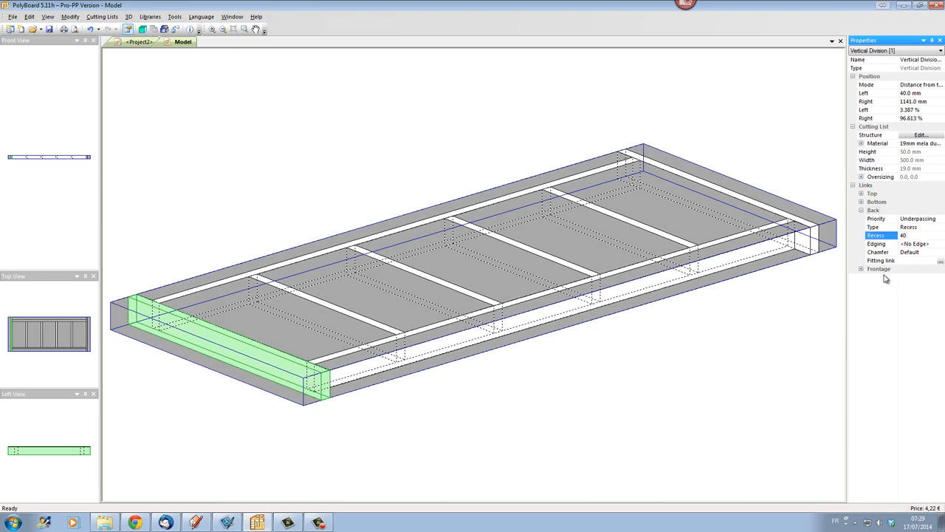
{"action": "left_click", "coordinate": [861, 269]}
{"action": "left_click", "coordinate": [876, 293]}
{"action": "type", "text": "40"}
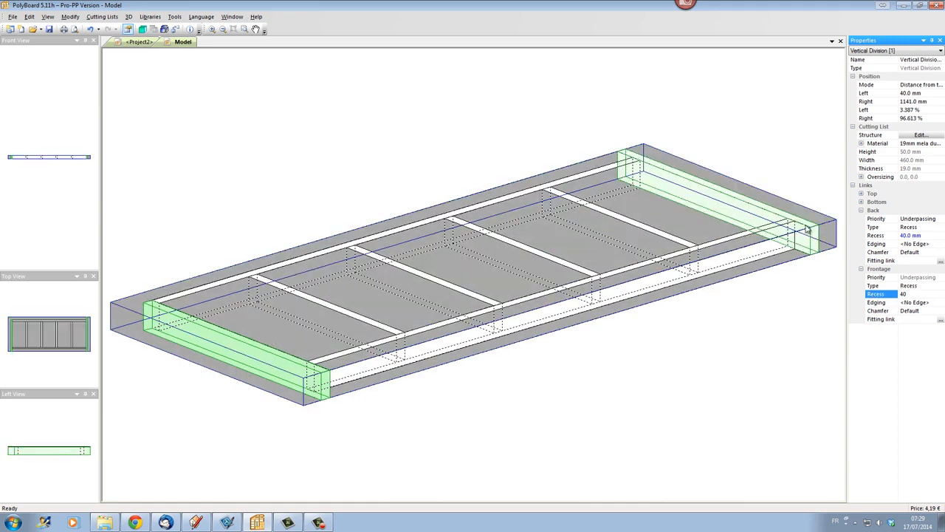
Step: Set the recess of the right end upright to 40 mm at both its back and frontage links
{"action": "left_click", "coordinate": [808, 230]}
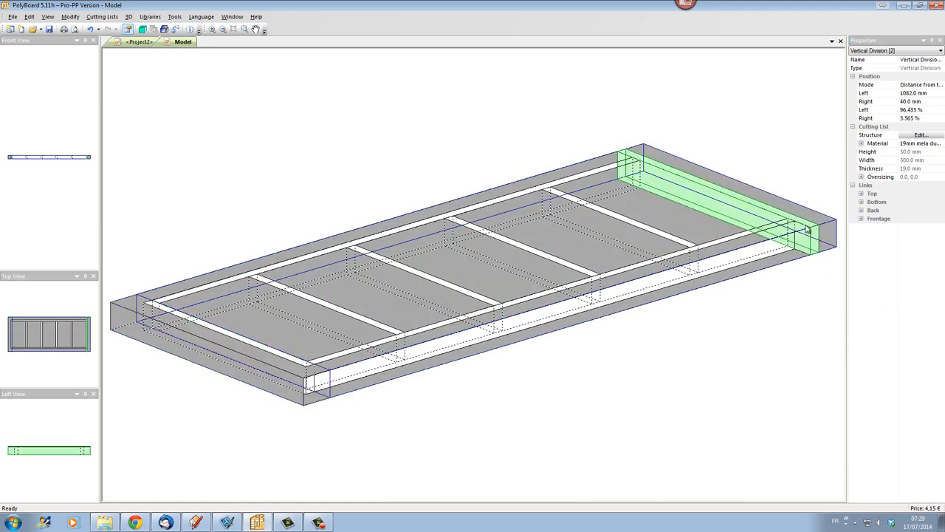
{"action": "left_click", "coordinate": [860, 210]}
{"action": "left_click", "coordinate": [925, 234]}
{"action": "type", "text": "40"}
{"action": "left_click", "coordinate": [861, 269]}
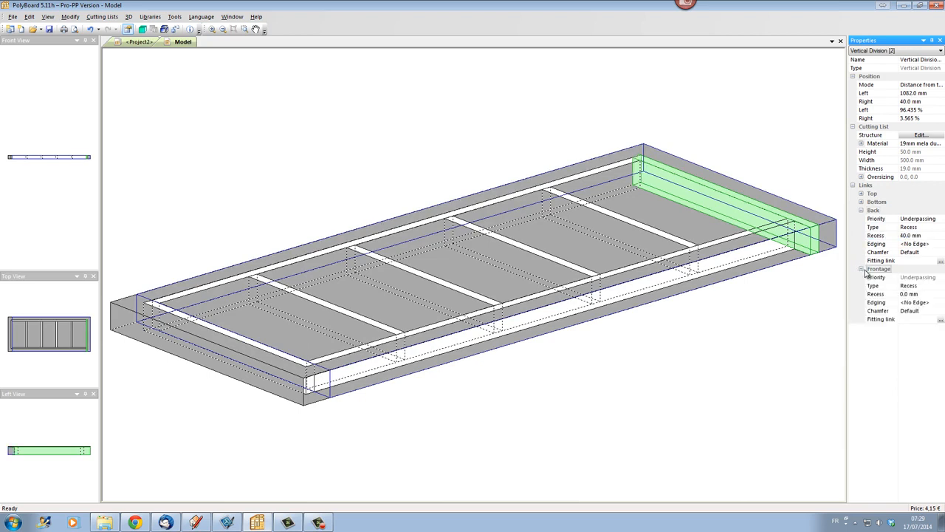
{"action": "left_click", "coordinate": [919, 294]}
{"action": "type", "text": "40"}
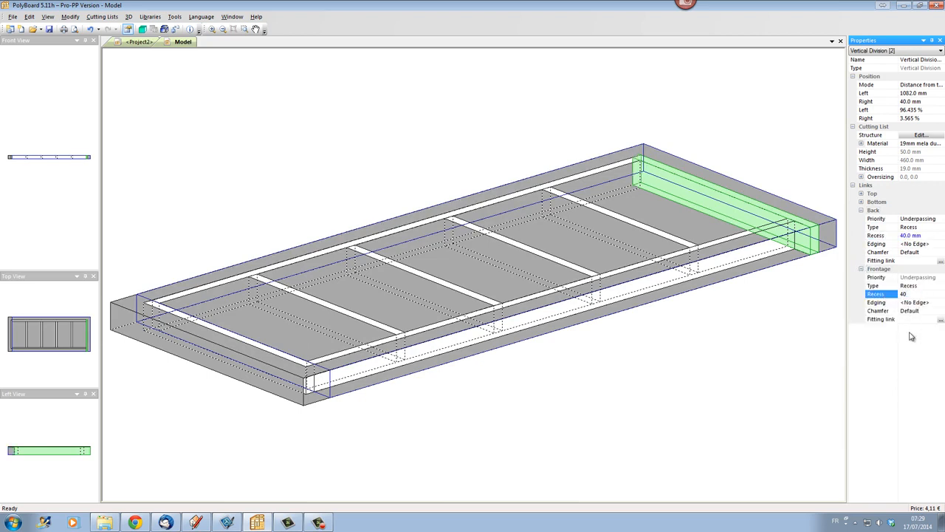
{"action": "left_click", "coordinate": [913, 336]}
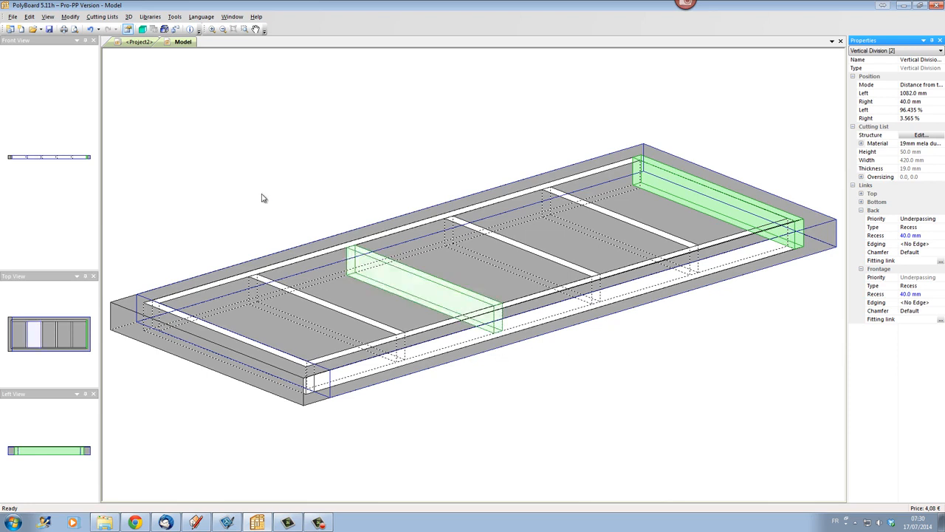
Step: Inspect the plinth frame in the 3D view from another angle, and return to the model's editing view
{"action": "left_click", "coordinate": [143, 29]}
{"action": "left_click_drag", "start_coordinate": [338, 276], "coordinate": [310, 322]}
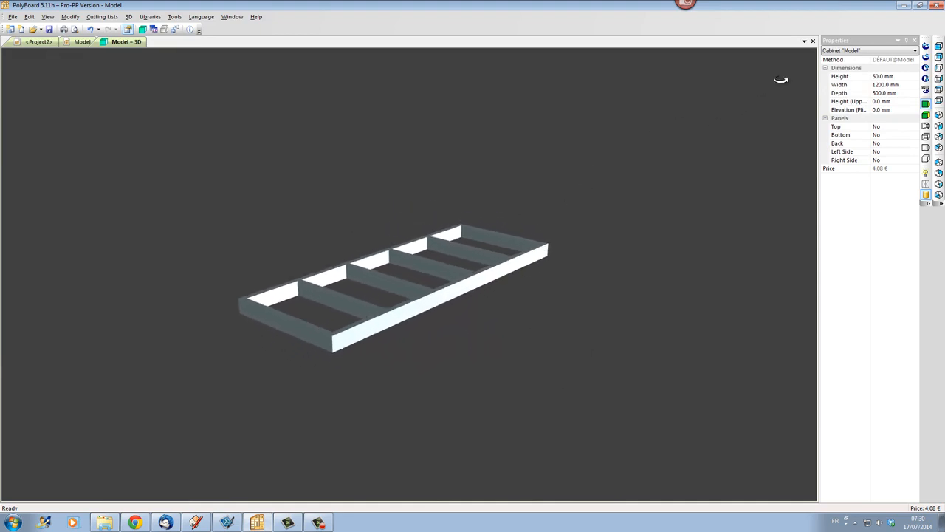
{"action": "key", "text": "Escape"}
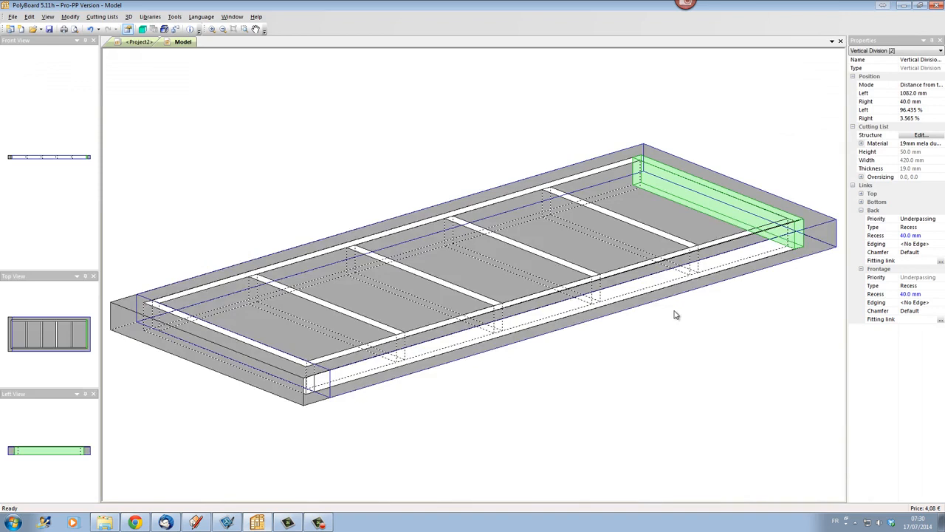
Step: Close the cabinet and save its modifications as a new model named "kickframe r40"
{"action": "left_click", "coordinate": [840, 42]}
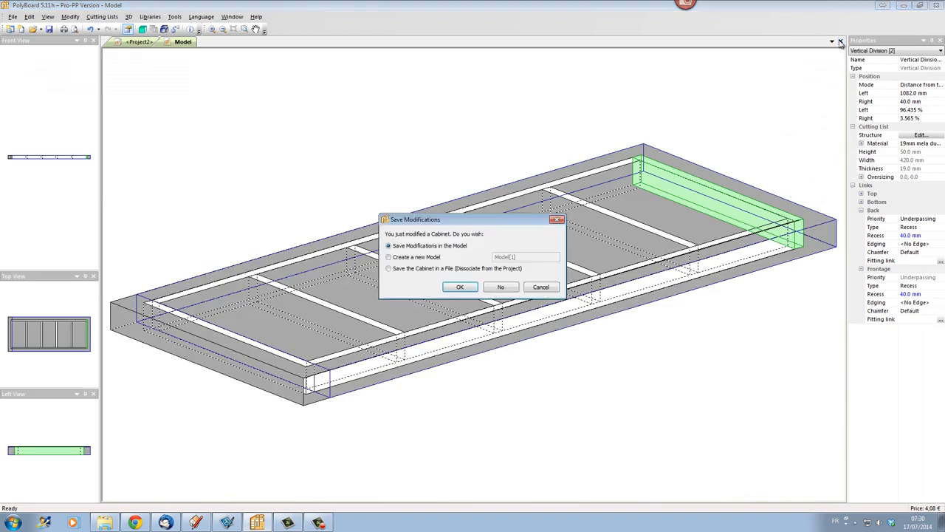
{"action": "left_click", "coordinate": [404, 258]}
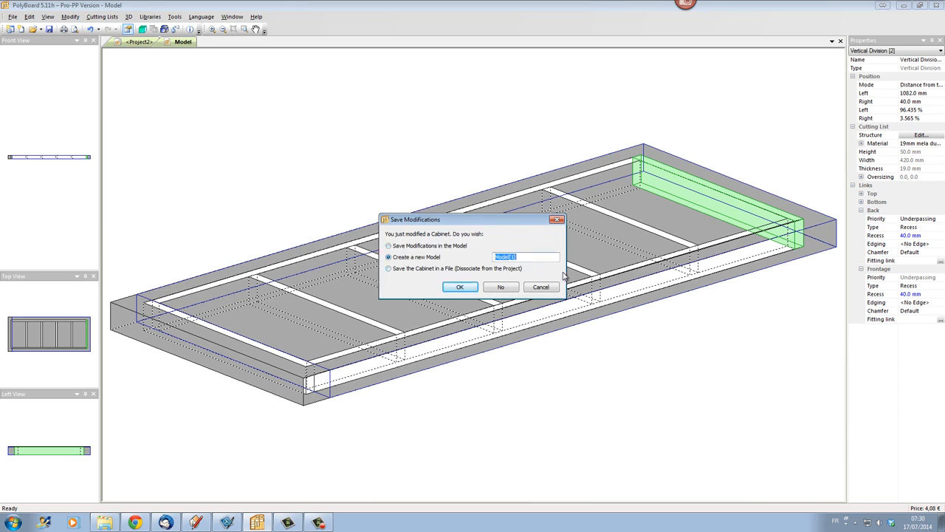
{"action": "type", "text": "k"}
{"action": "left_click", "coordinate": [474, 288]}
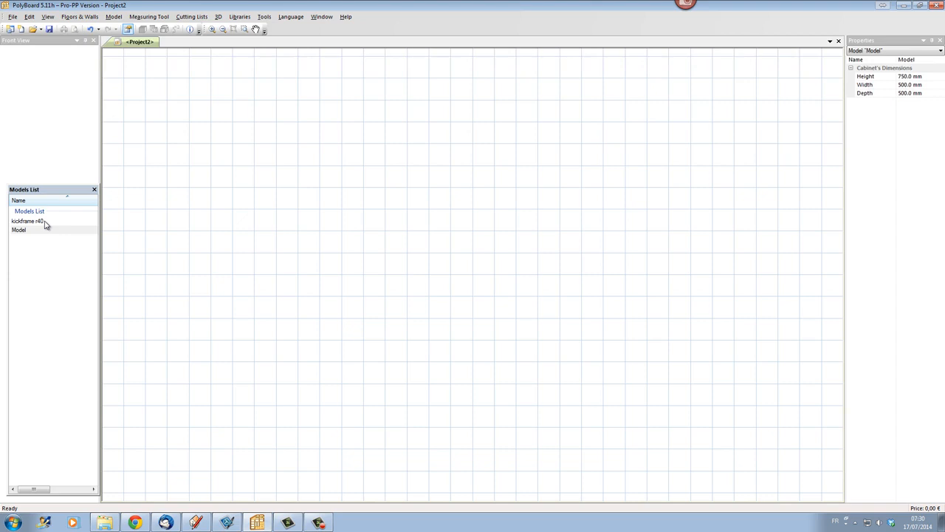
Step: Place the kickframe r40 model in the project plan at about X -490 mm, Y 59 mm, and select the default Model in the models list
{"action": "left_click", "coordinate": [70, 223]}
{"action": "left_click_drag", "start_coordinate": [64, 226], "coordinate": [423, 263]}
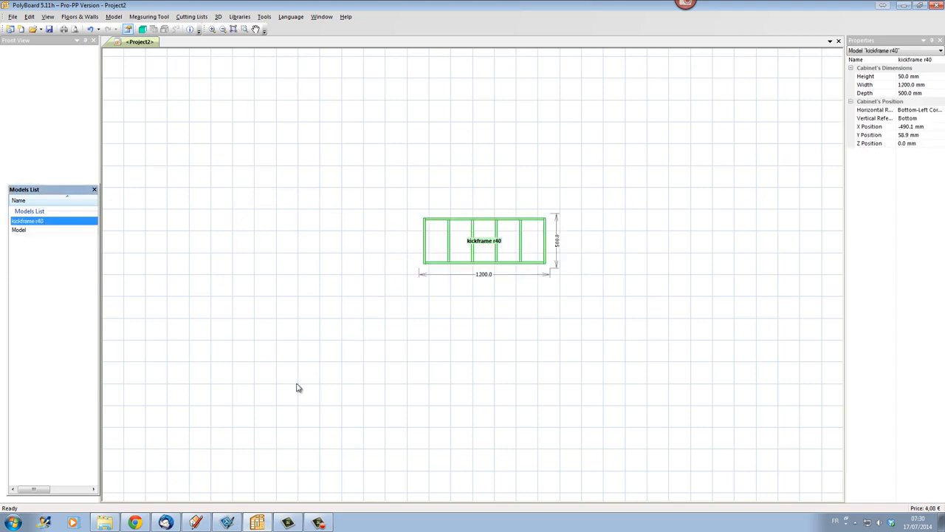
{"action": "left_click", "coordinate": [20, 230]}
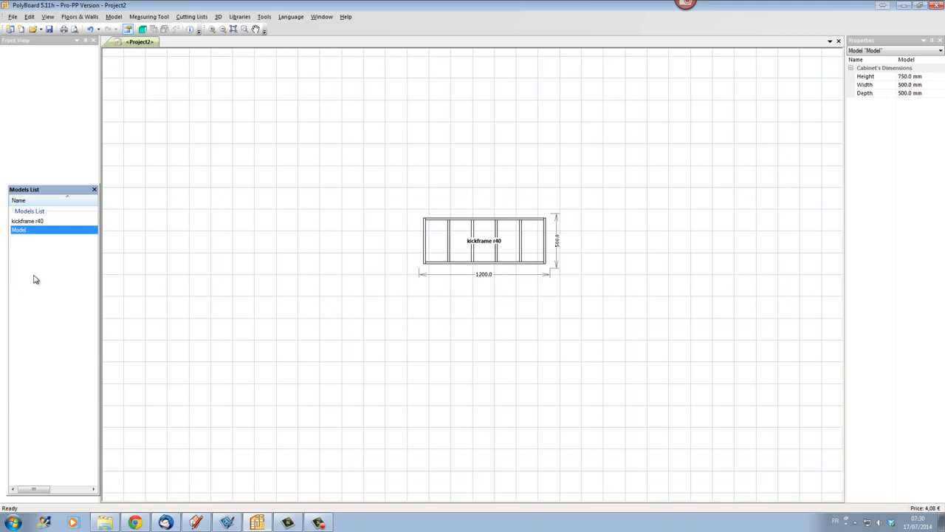
Step: Place the default Model over the left end of kickframe r40 at about X -490 mm, Y 59 mm
{"action": "left_click_drag", "start_coordinate": [37, 232], "coordinate": [421, 270]}
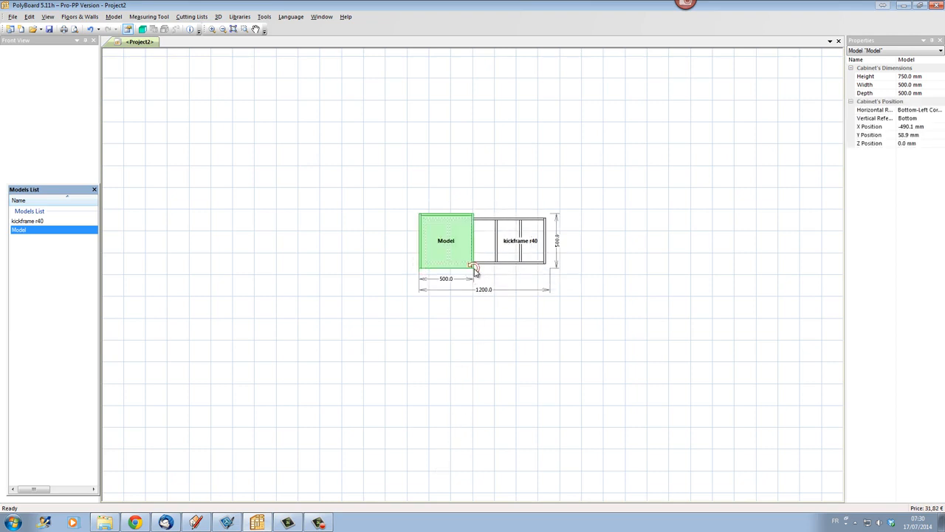
{"action": "left_click", "coordinate": [509, 320]}
{"action": "scroll", "coordinate": [509, 320], "scroll_direction": "up", "scroll_amount": 3}
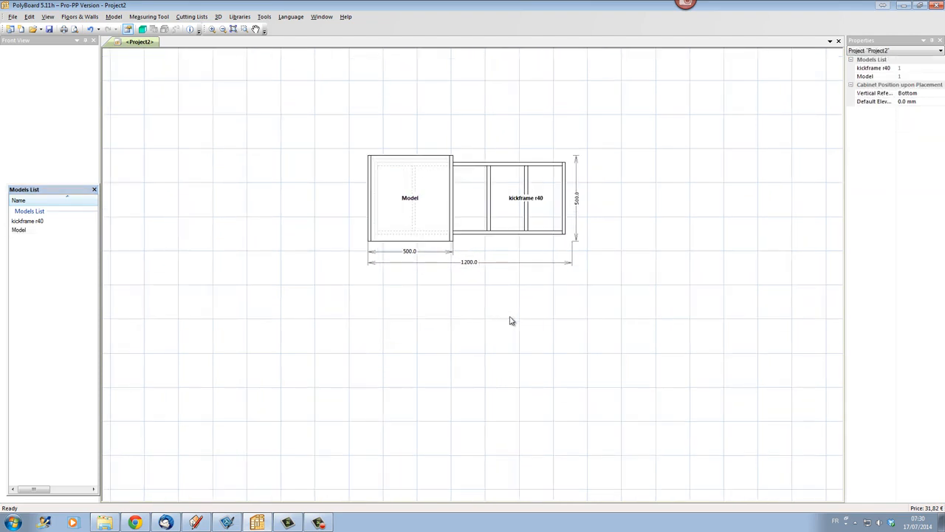
{"action": "middle_click_drag", "start_coordinate": [498, 353], "coordinate": [483, 438]}
{"action": "scroll", "coordinate": [443, 380], "scroll_direction": "up", "scroll_amount": 1}
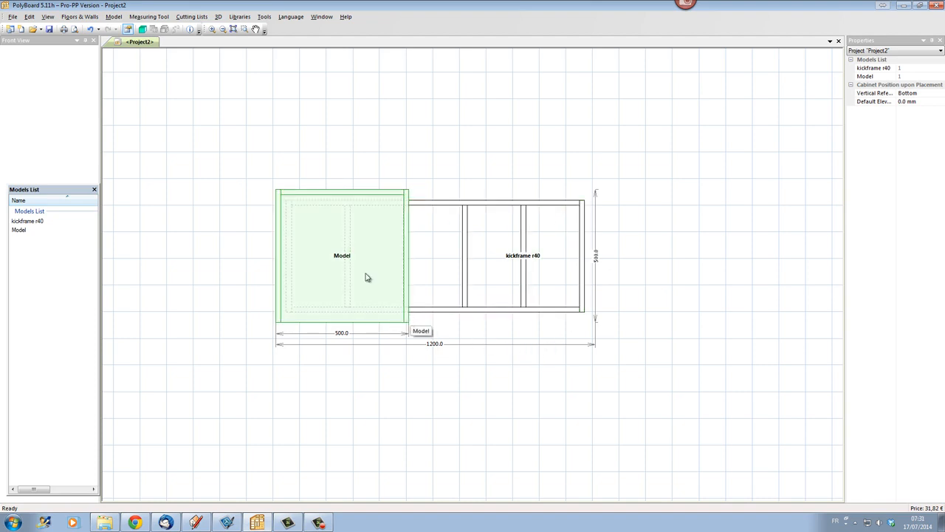
Step: Examine in the 3D view from several angles how the cabinet sits against the plinth frame, and return to the project plan
{"action": "left_click", "coordinate": [143, 29]}
{"action": "left_click_drag", "start_coordinate": [327, 369], "coordinate": [369, 432]}
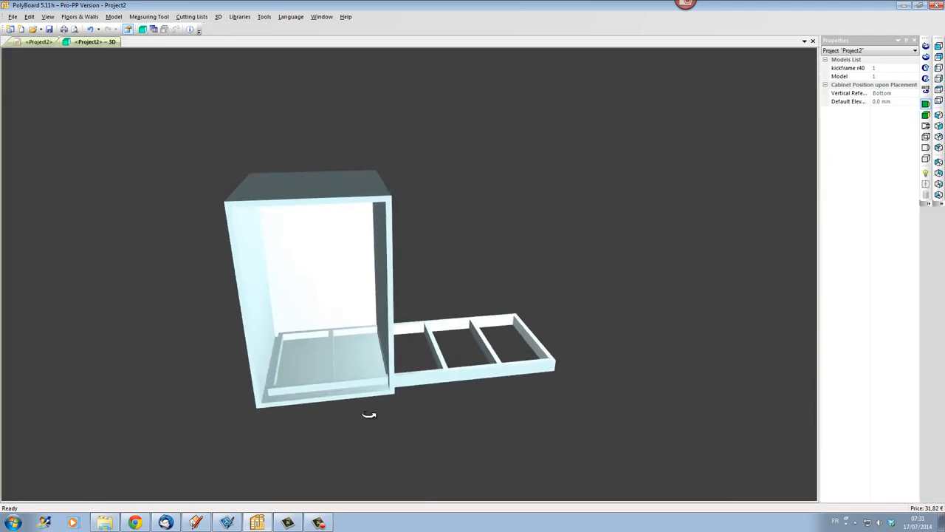
{"action": "left_click_drag", "start_coordinate": [481, 386], "coordinate": [358, 392]}
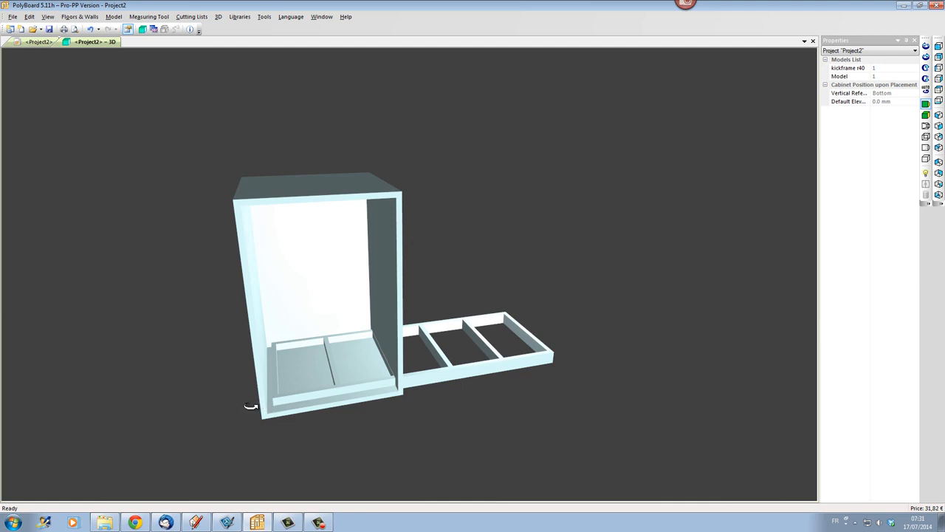
{"action": "left_click_drag", "start_coordinate": [347, 390], "coordinate": [303, 396]}
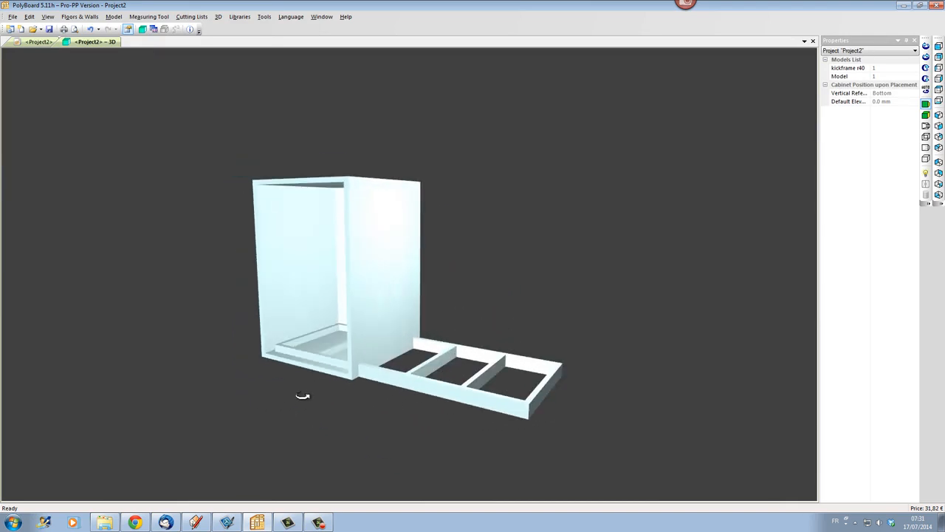
{"action": "left_click_drag", "start_coordinate": [303, 395], "coordinate": [408, 448]}
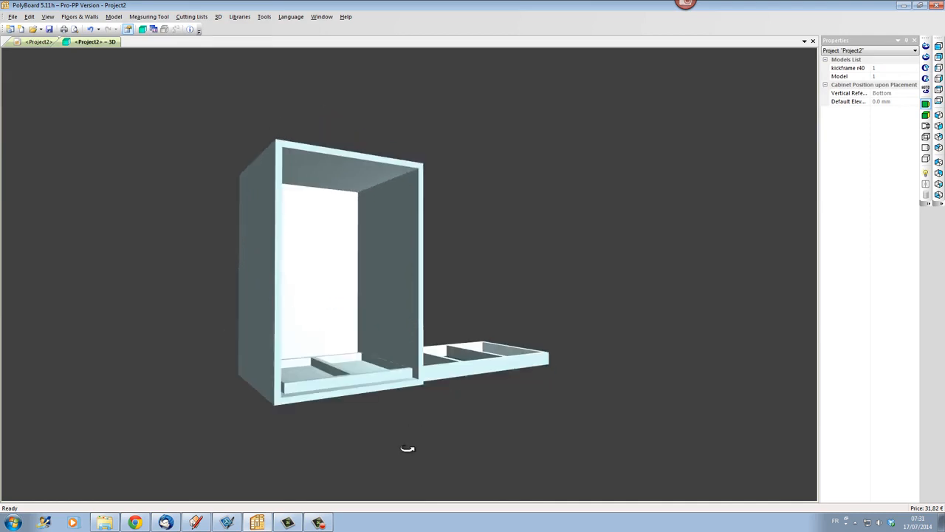
{"action": "left_click", "coordinate": [39, 43]}
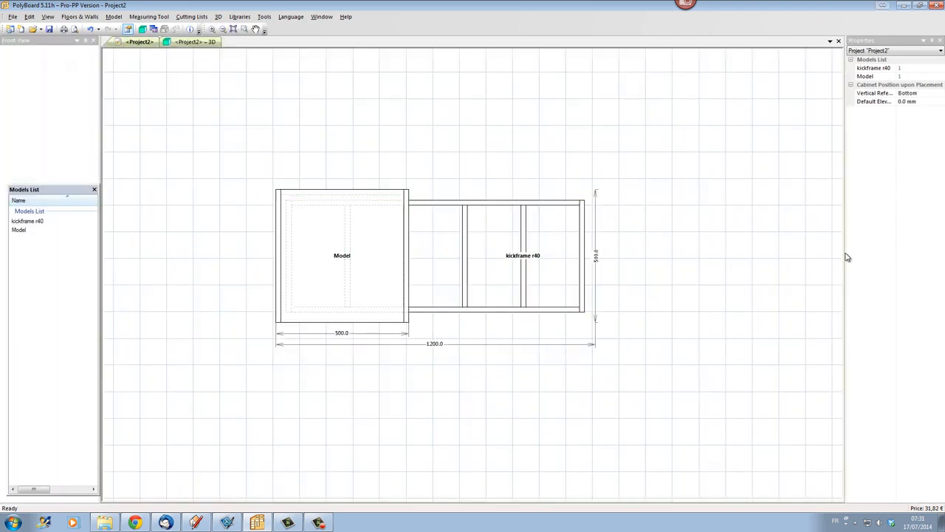
Step: Set the Z position of the placed Model cabinet to 50 mm
{"action": "left_click", "coordinate": [394, 201]}
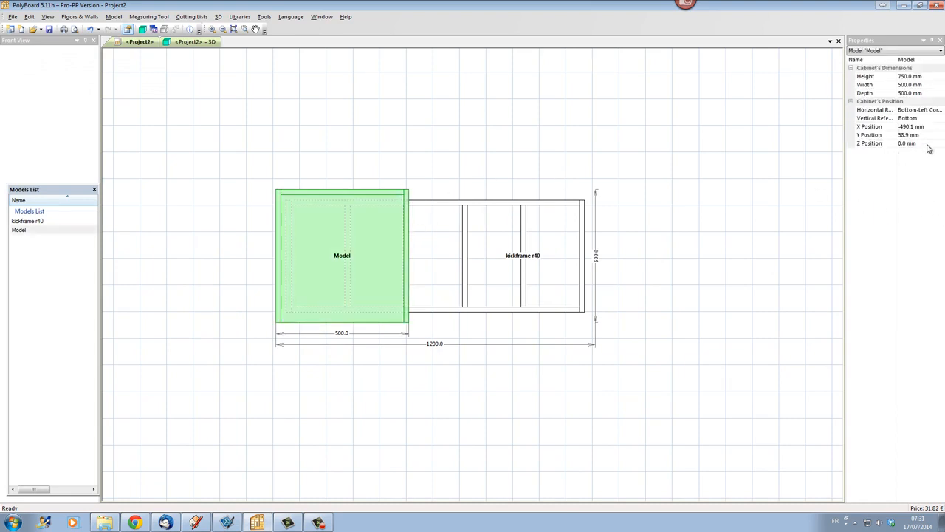
{"action": "left_click", "coordinate": [888, 145]}
{"action": "type", "text": "50"}
{"action": "key", "text": "Return"}
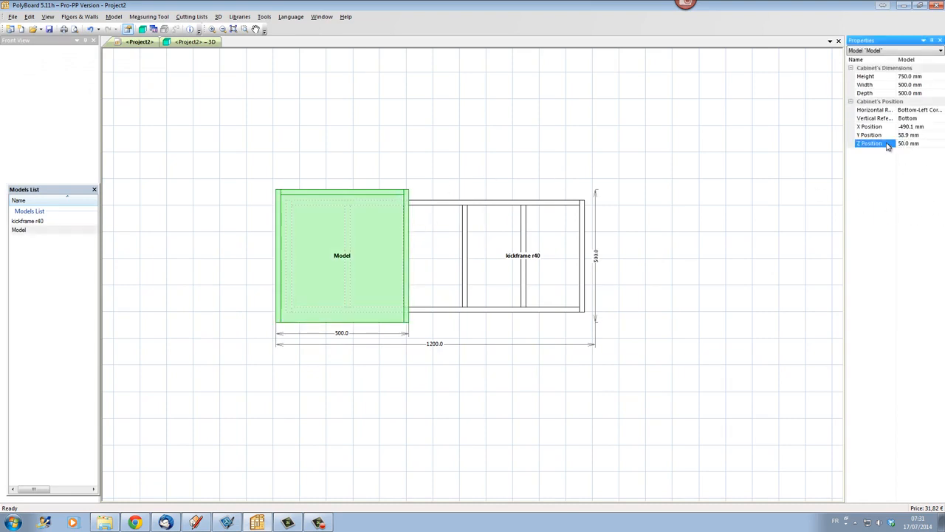
Step: Check the raised cabinet on the plinth frame in 3D, and delete that cabinet from the project plan
{"action": "left_click", "coordinate": [208, 45]}
{"action": "left_click_drag", "start_coordinate": [401, 411], "coordinate": [471, 409]}
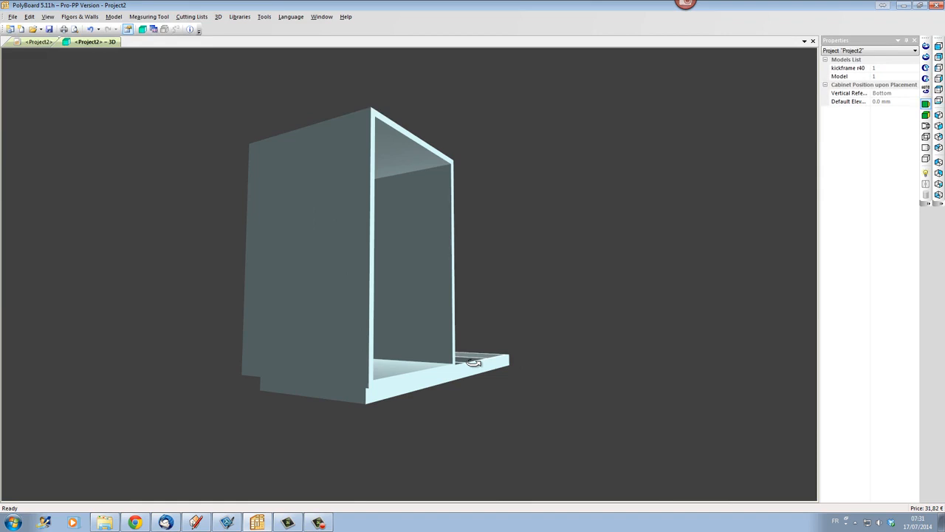
{"action": "left_click_drag", "start_coordinate": [473, 361], "coordinate": [370, 452]}
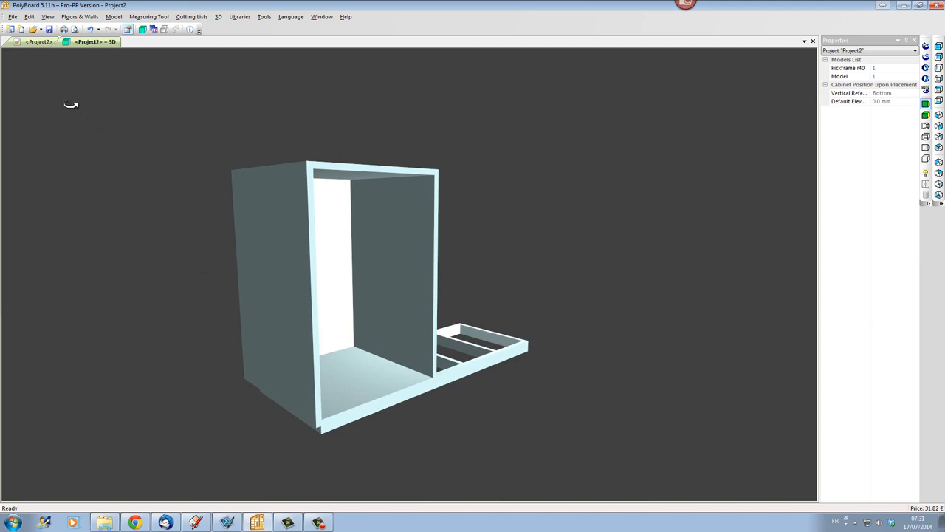
{"action": "left_click", "coordinate": [36, 42]}
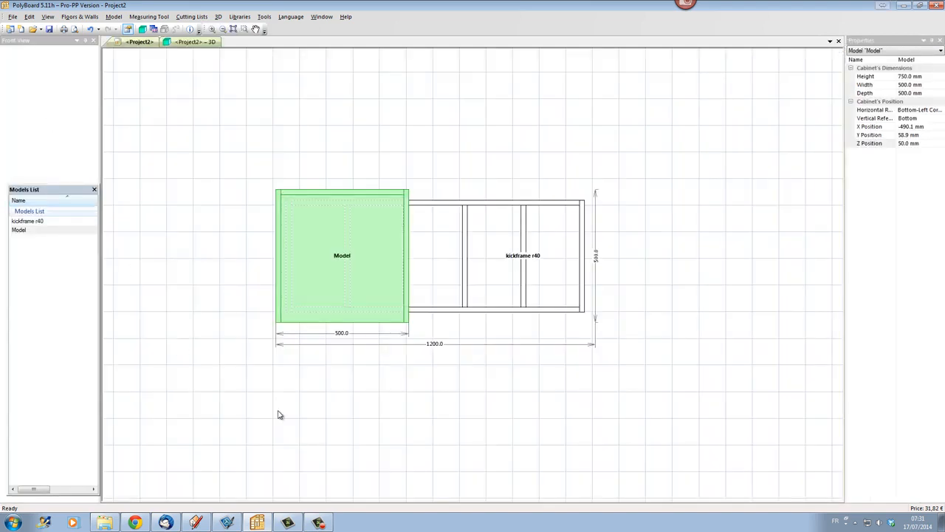
{"action": "key", "text": "Delete"}
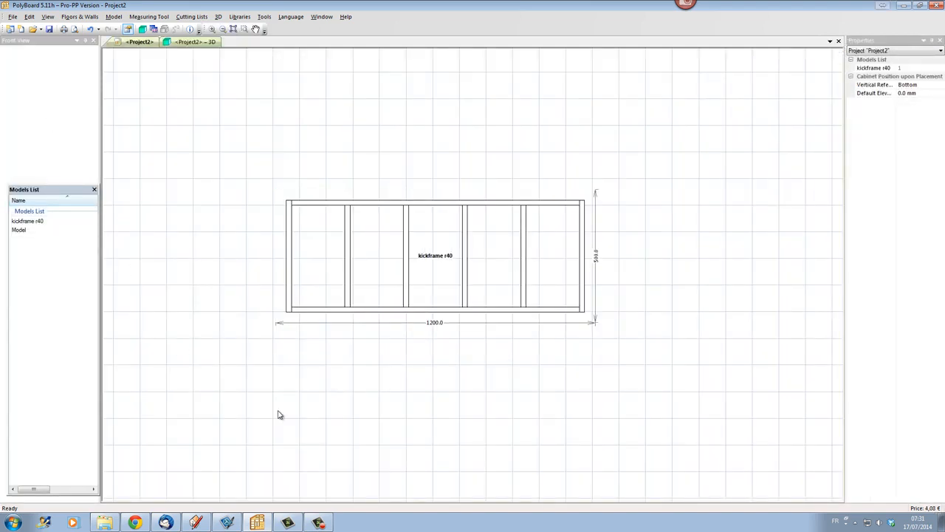
Step: Open the default Model for editing and set its plinth elevation to 50 mm
{"action": "double_click", "coordinate": [20, 230]}
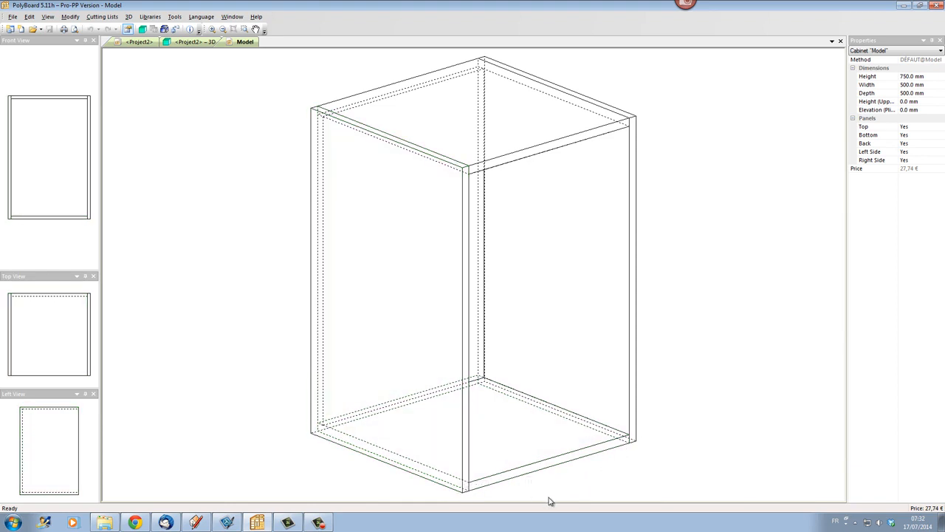
{"action": "left_click", "coordinate": [930, 110]}
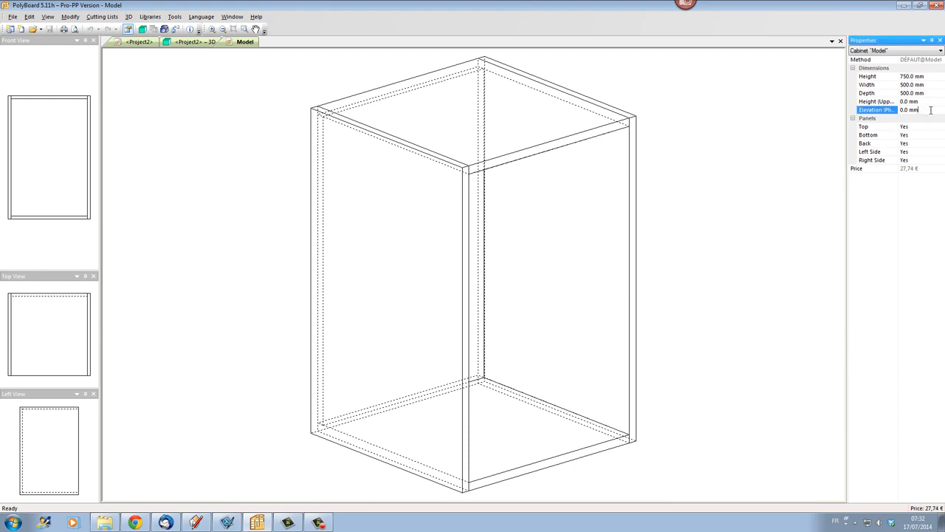
{"action": "left_click_drag", "start_coordinate": [920, 109], "coordinate": [895, 112]}
{"action": "type", "text": "5"}
{"action": "key", "text": "Return"}
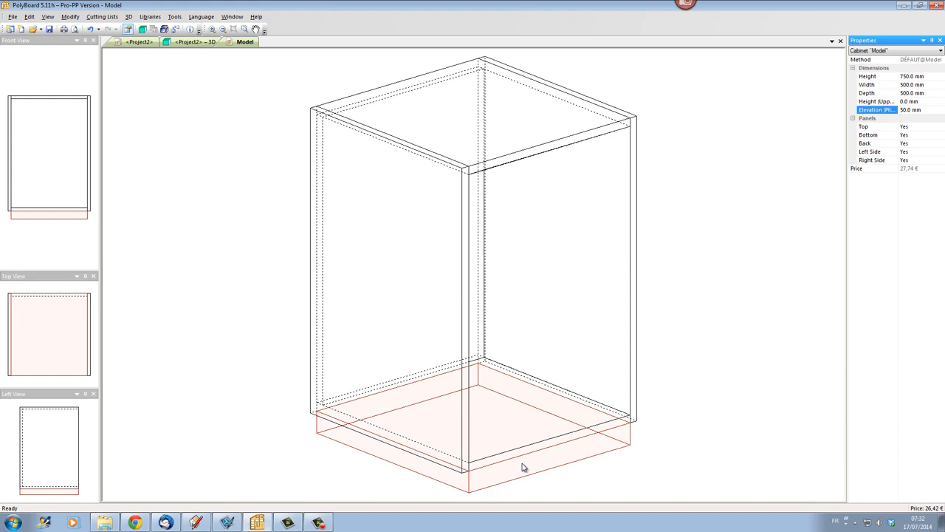
Step: Close the cabinet and save its modifications as a new model named "cab +50"
{"action": "left_click", "coordinate": [840, 42]}
{"action": "left_click", "coordinate": [406, 256]}
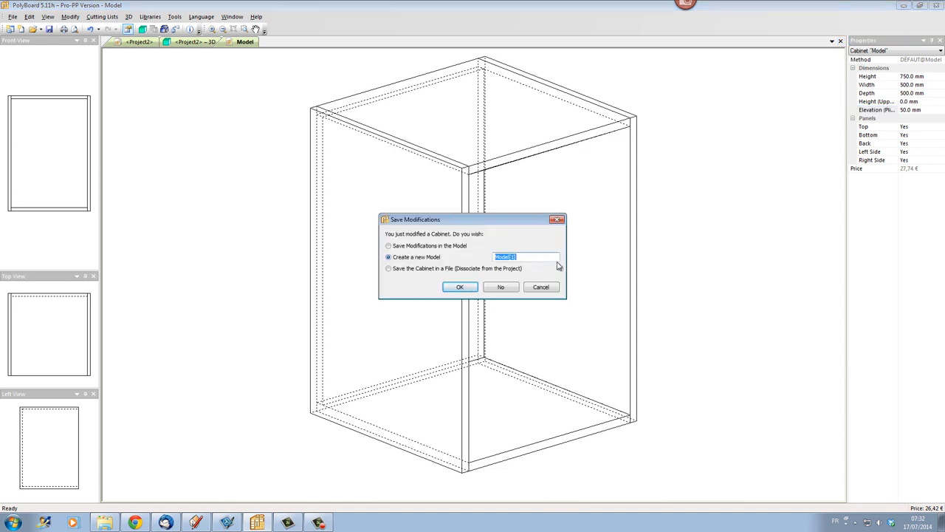
{"action": "type", "text": "m"}
{"action": "left_click", "coordinate": [463, 288]}
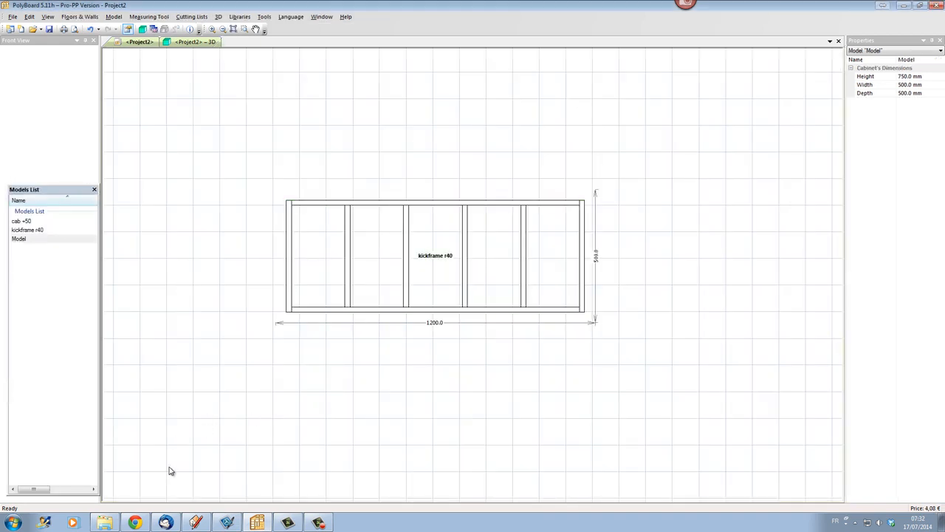
Step: Place the cab +50 model over the frame's left end at about X -572 mm, Y 59 mm, and check it in 3D
{"action": "left_click_drag", "start_coordinate": [21, 222], "coordinate": [249, 318]}
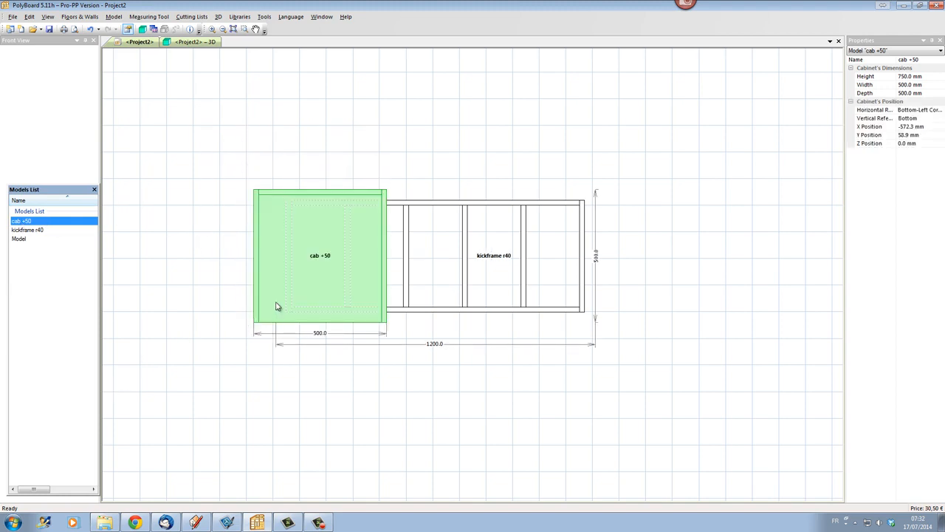
{"action": "left_click", "coordinate": [206, 43]}
{"action": "left_click_drag", "start_coordinate": [309, 351], "coordinate": [210, 401]}
{"action": "left_click", "coordinate": [39, 42]}
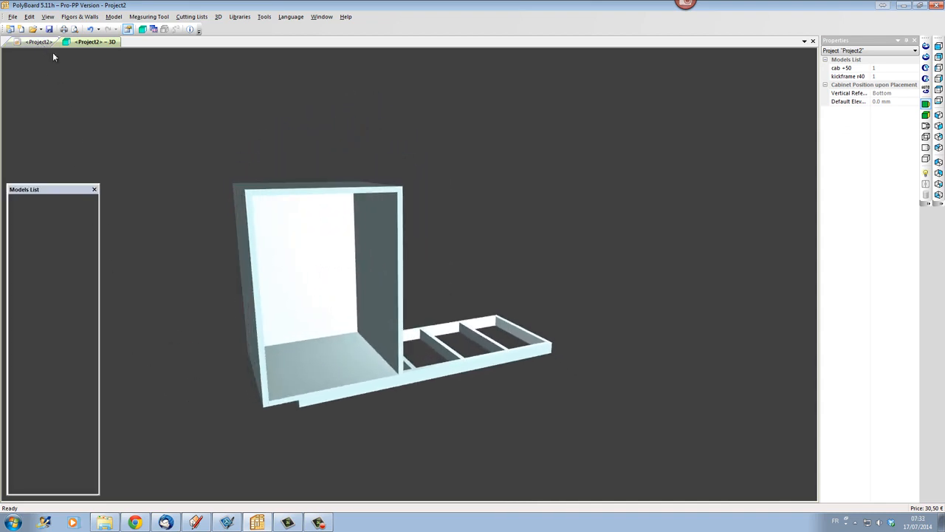
Step: Align the placed cab +50 with the frame's left end, and place a second cab +50 at the right end, about X 210 mm, Y 59 mm
{"action": "left_click_drag", "start_coordinate": [260, 208], "coordinate": [282, 207]}
{"action": "left_click_drag", "start_coordinate": [32, 221], "coordinate": [458, 325]}
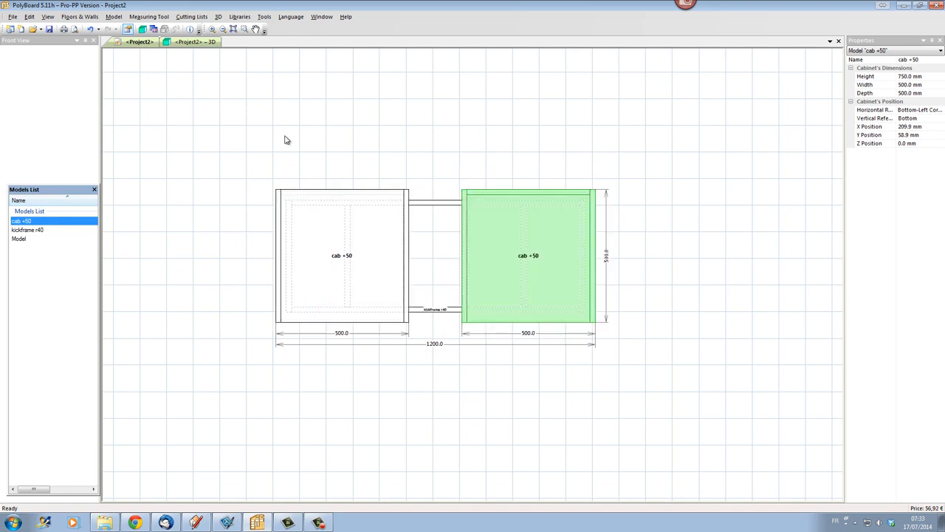
Step: Examine the two cab +50 cabinets on the shared plinth frame in the 3D view from several angles
{"action": "left_click", "coordinate": [189, 42]}
{"action": "left_click_drag", "start_coordinate": [375, 401], "coordinate": [476, 405]}
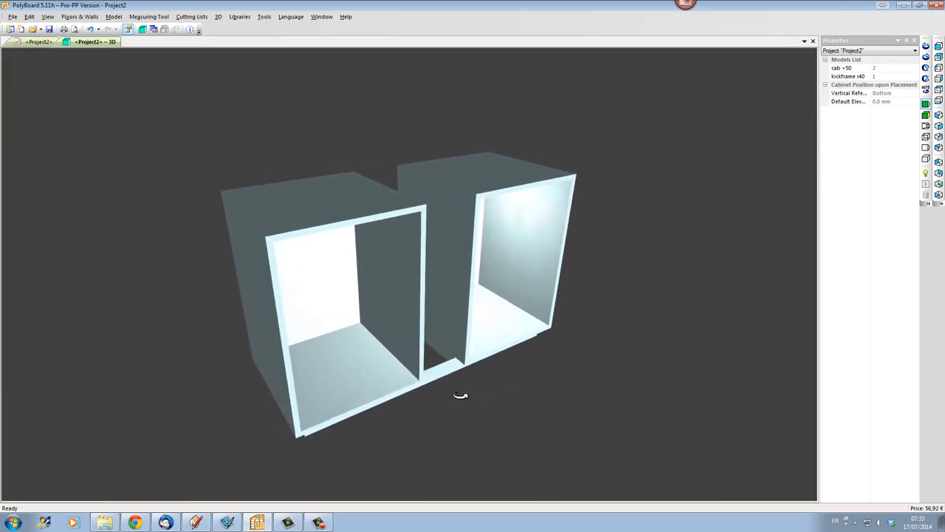
{"action": "mouse_move", "coordinate": [461, 367]}
{"action": "left_mouse_down"}
{"action": "mouse_move", "coordinate": [460, 336]}
{"action": "mouse_move", "coordinate": [452, 376]}
{"action": "left_mouse_up"}
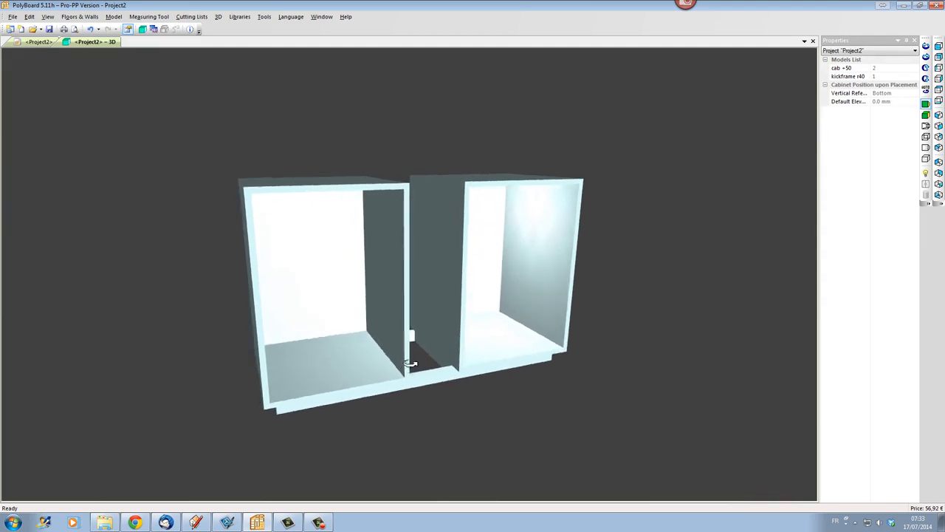
{"action": "left_click_drag", "start_coordinate": [420, 325], "coordinate": [421, 315]}
{"action": "left_click_drag", "start_coordinate": [419, 332], "coordinate": [480, 352]}
{"action": "left_click", "coordinate": [39, 42]}
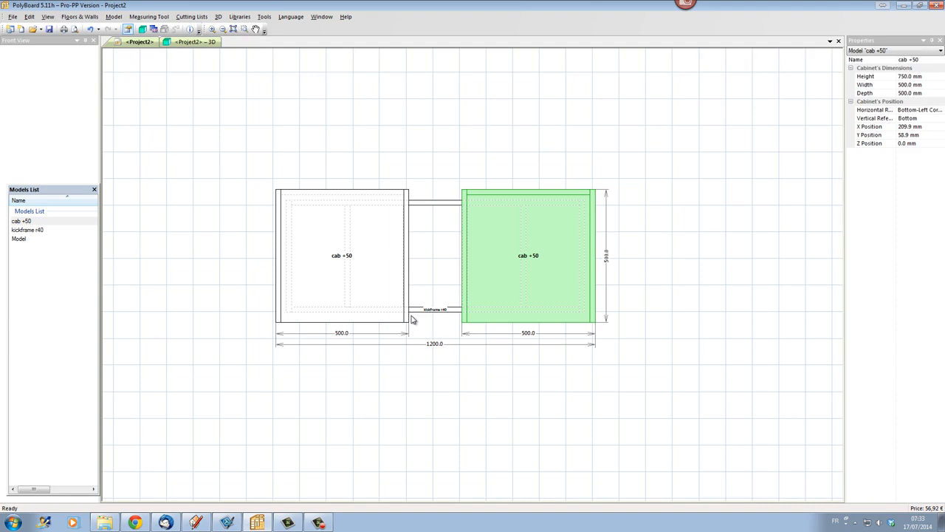
{"action": "left_click", "coordinate": [194, 43]}
{"action": "left_click_drag", "start_coordinate": [316, 265], "coordinate": [333, 369]}
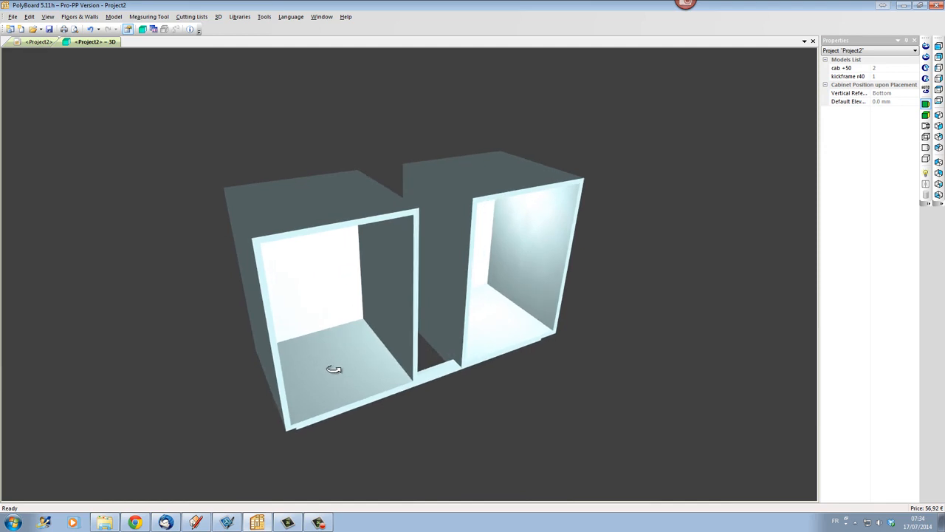
{"action": "left_click_drag", "start_coordinate": [334, 369], "coordinate": [371, 348]}
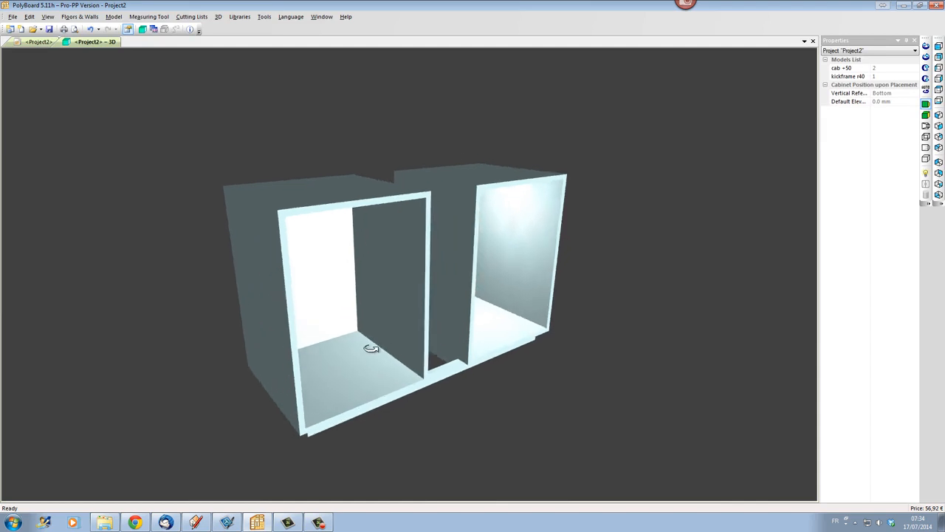